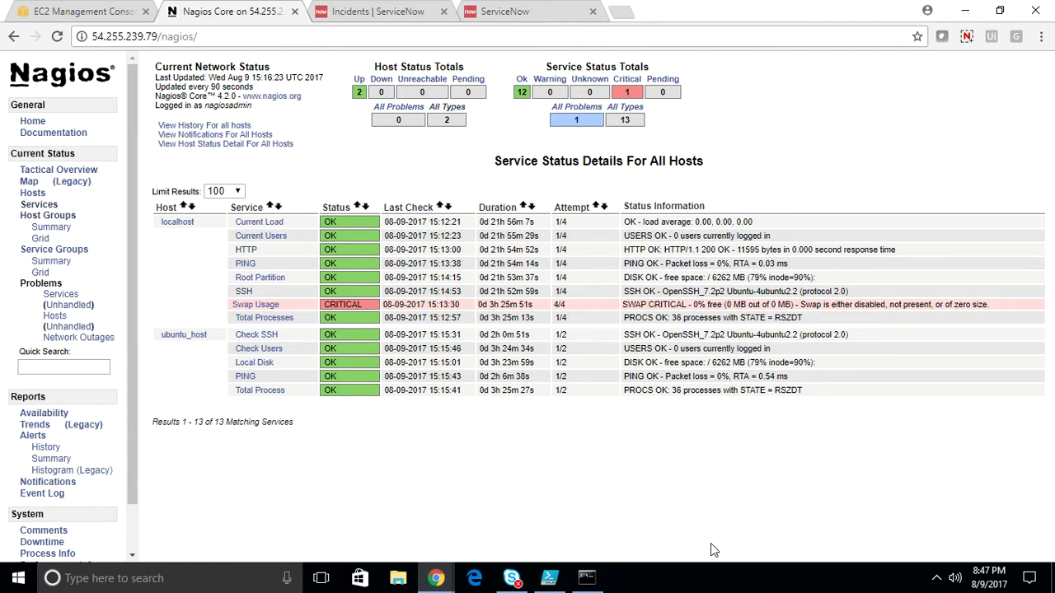
# Check the ServiceNow incident list, which has no records, then look at the EC2 instances list
pyautogui.click(348, 9)
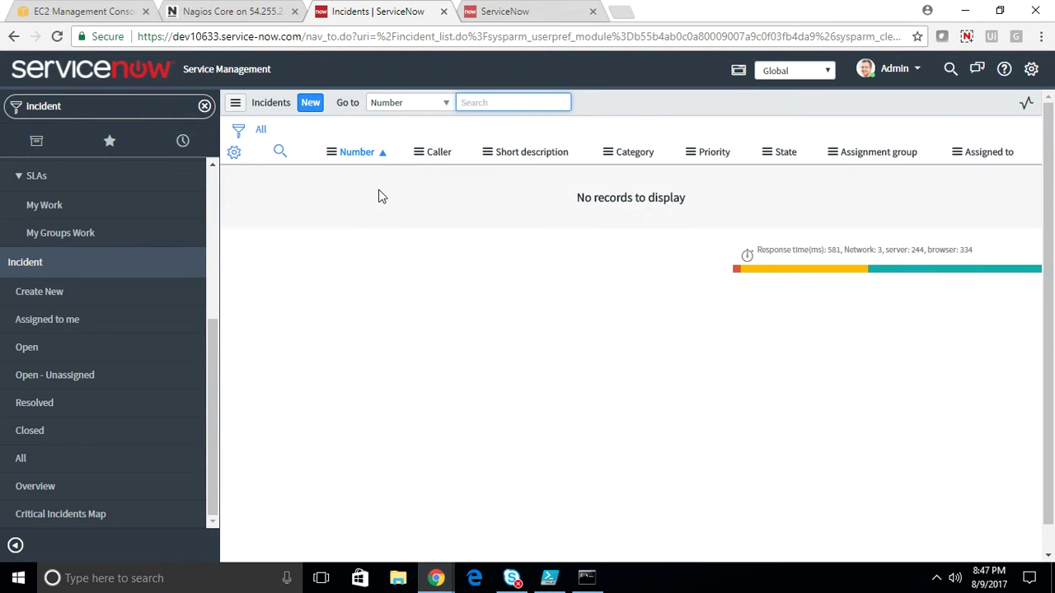
pyautogui.click(91, 10)
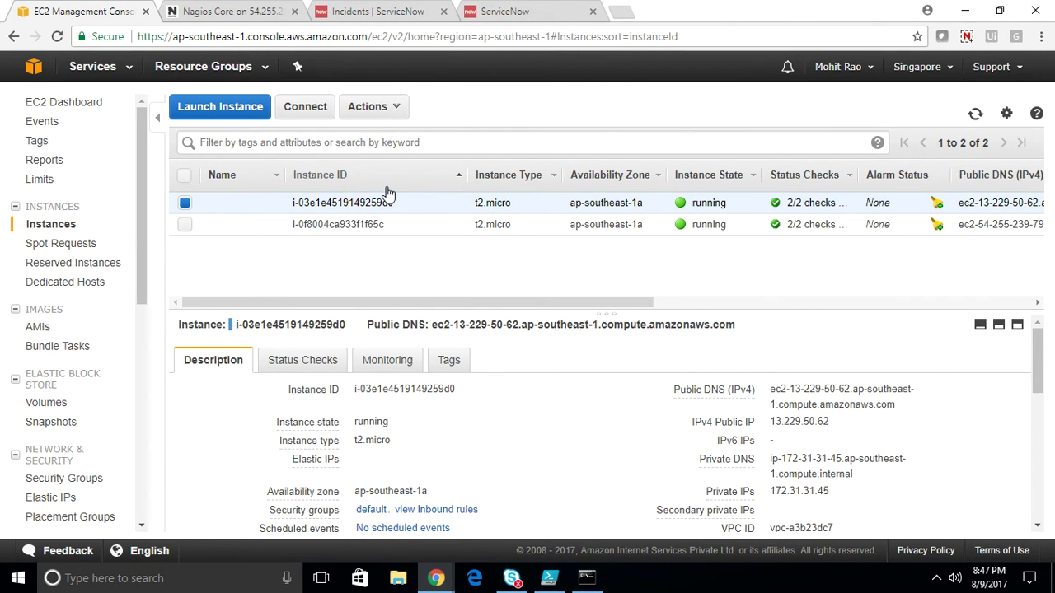
# Inspect the details of both running EC2 instances, then return to Nagios service status
pyautogui.click(443, 225)
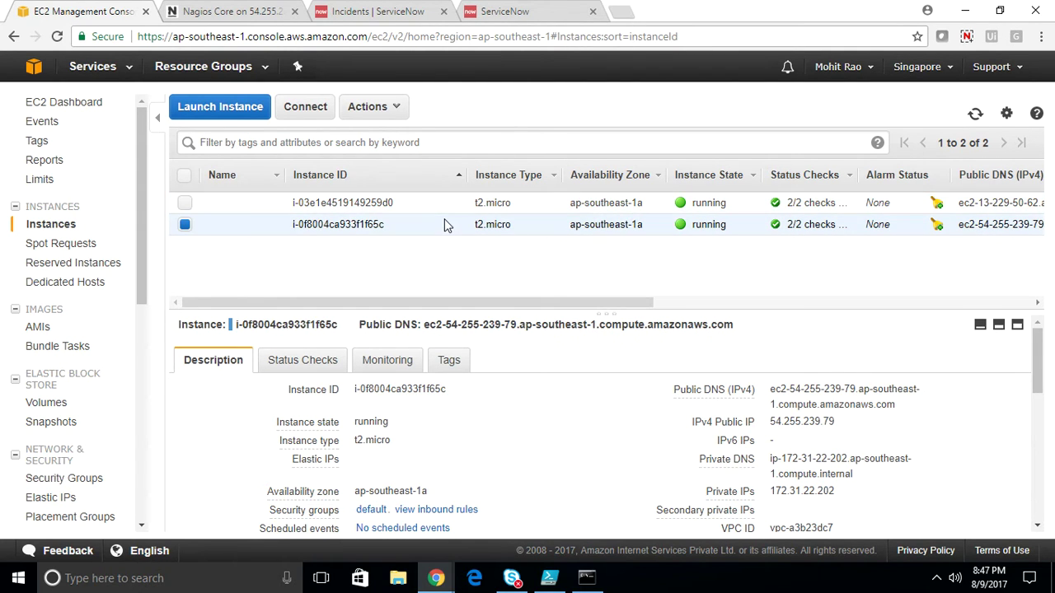
pyautogui.click(373, 203)
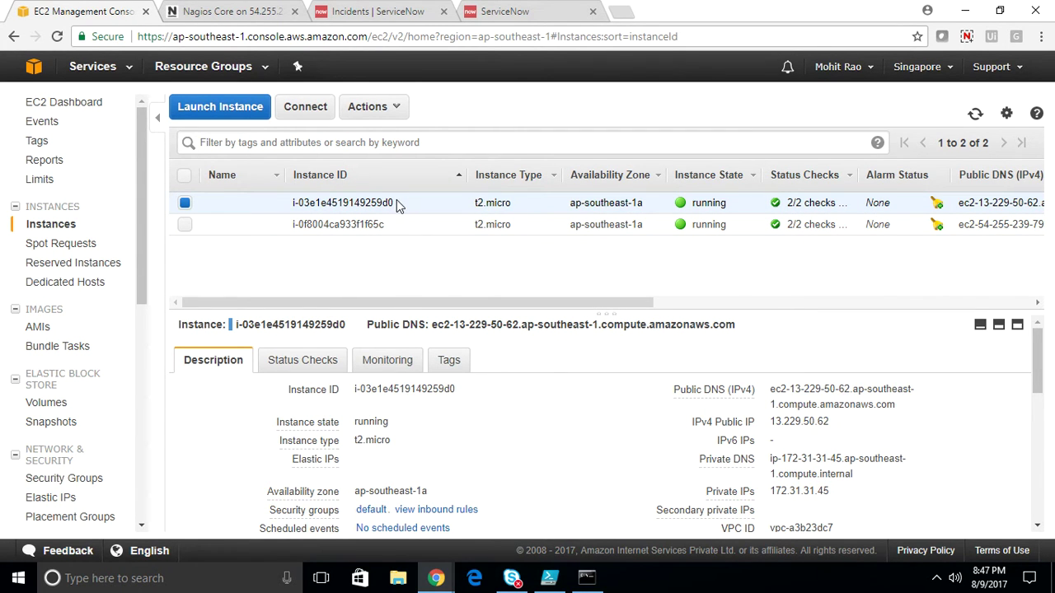
pyautogui.click(245, 11)
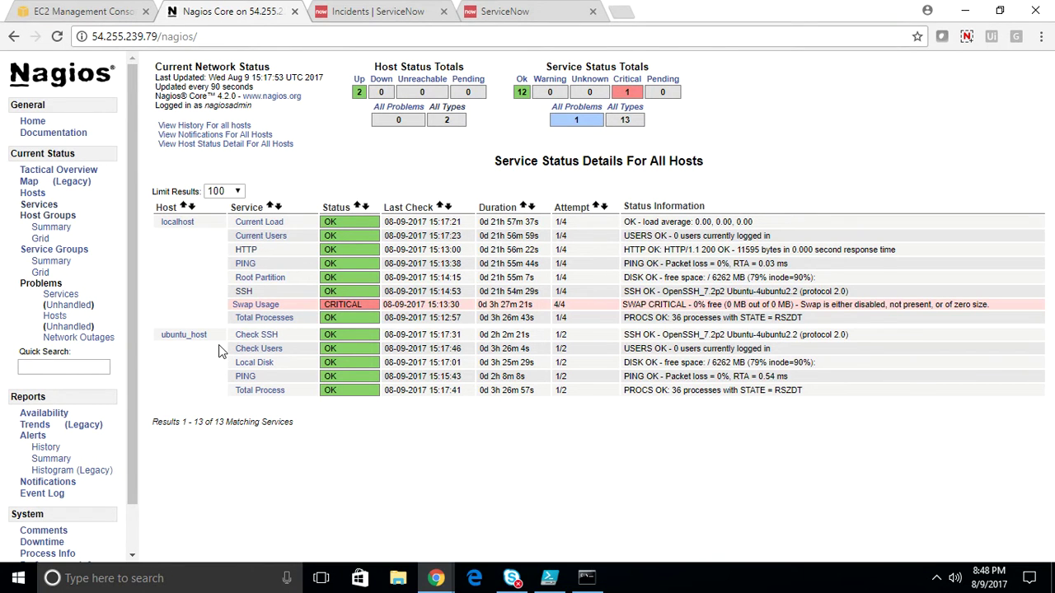
# Reload the ServiceNow incident list, which is still empty
pyautogui.click(419, 6)
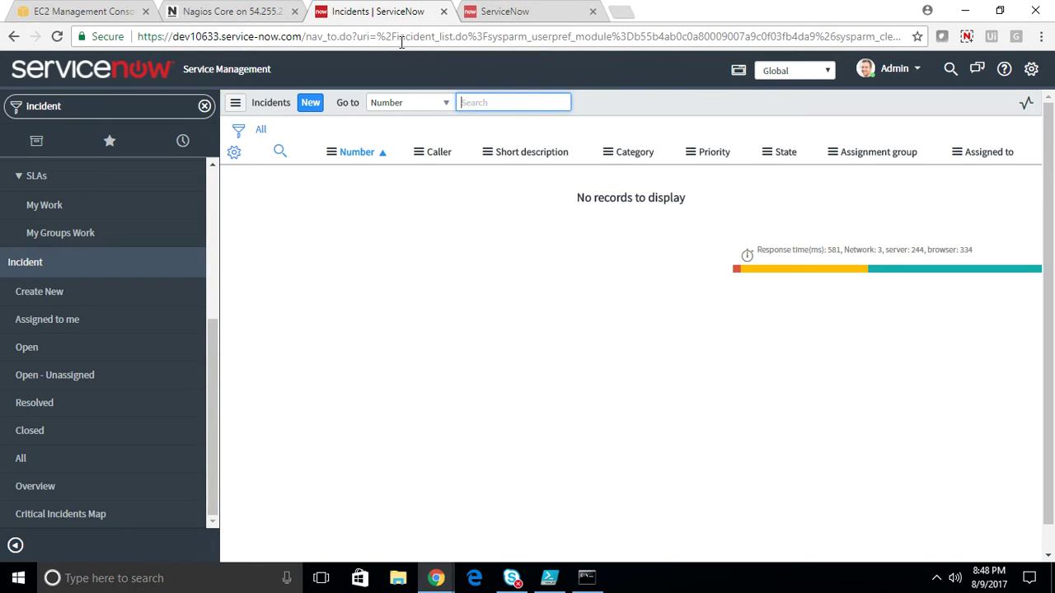
pyautogui.click(402, 37)
pyautogui.press('Return')
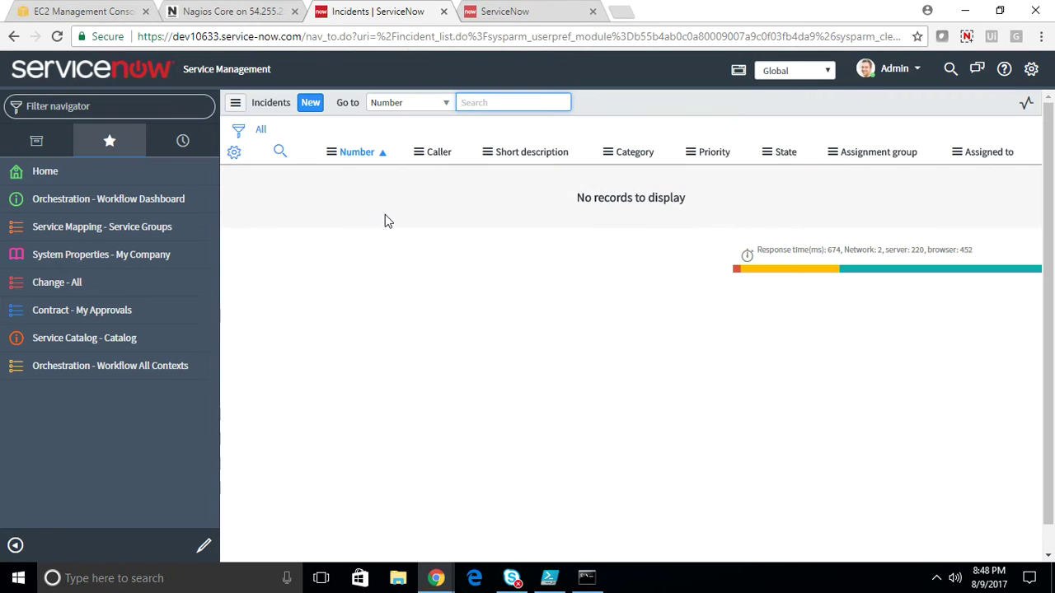
# Glance at the EC2 and Nagios tabs, then bring up the AutoHeal AWS workflow
pyautogui.click(87, 11)
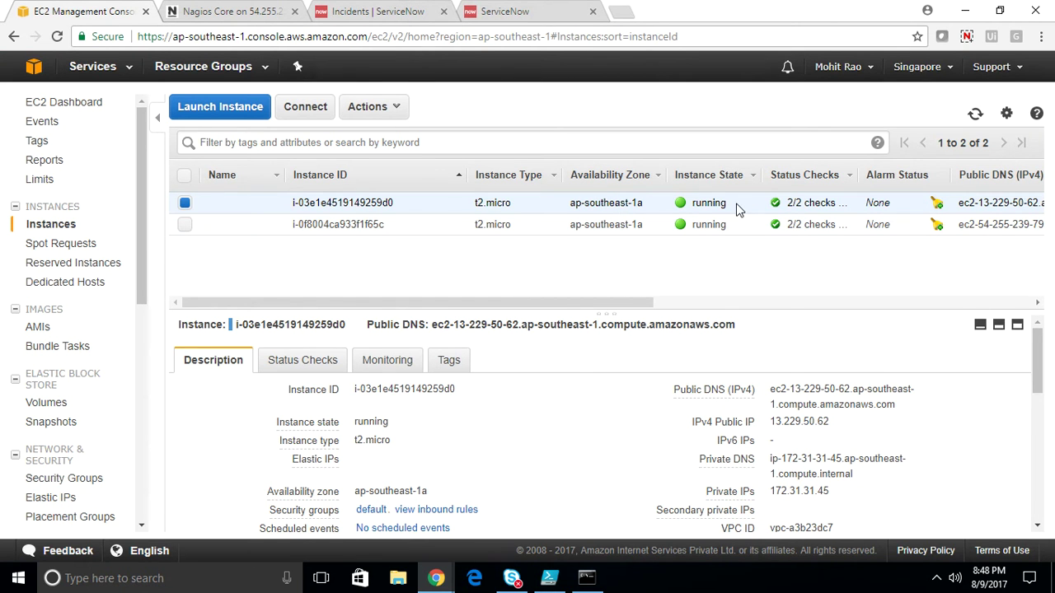
pyautogui.click(218, 11)
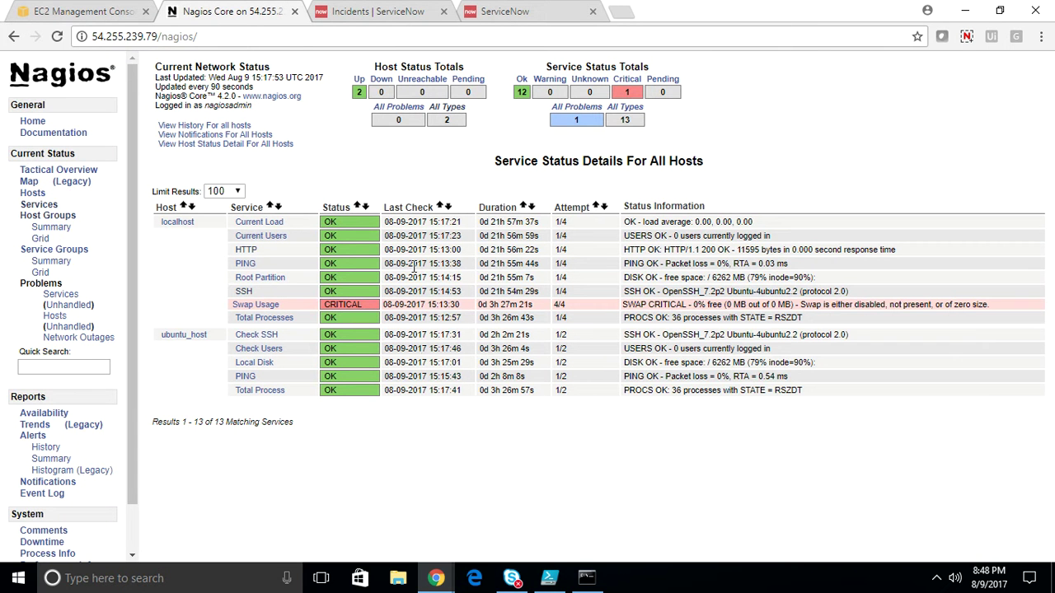
pyautogui.click(377, 10)
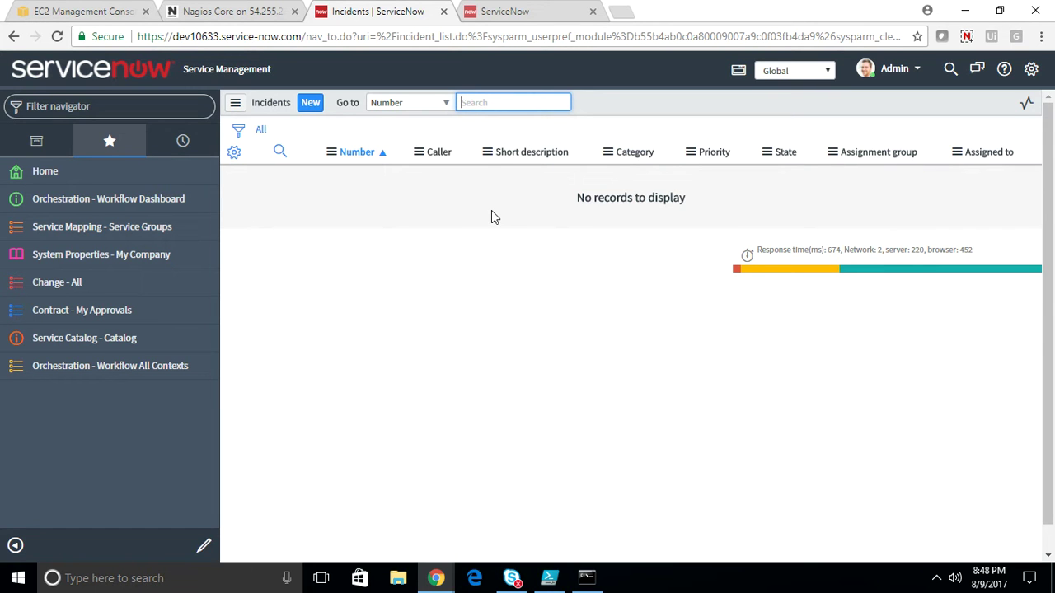
pyautogui.click(592, 6)
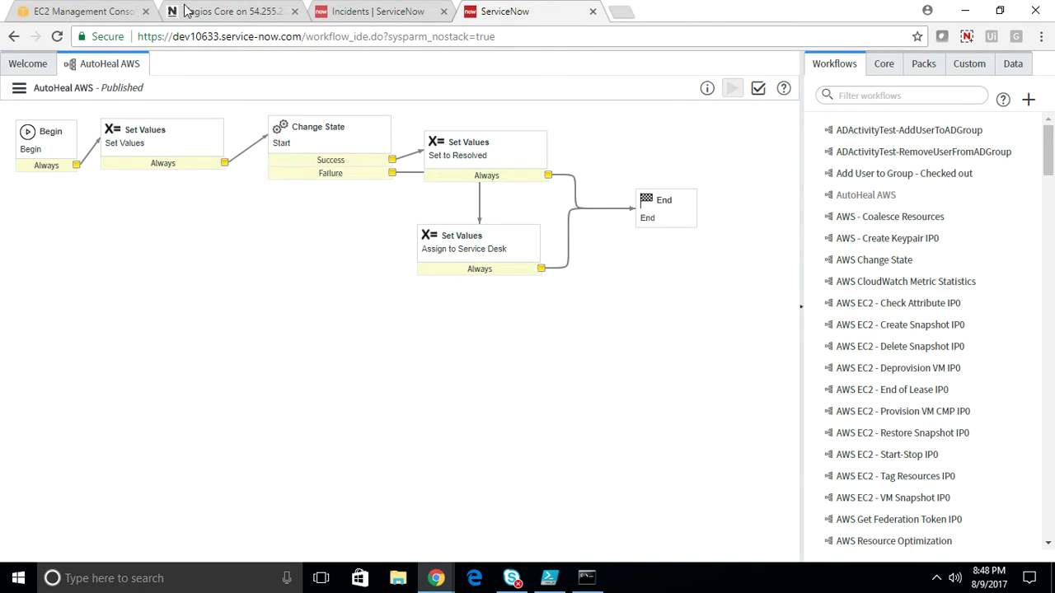
# Study the AutoHeal AWS workflow's Change State, Set to Resolved and Assign to Service Desk steps, then check Nagios and EC2
pyautogui.click(99, 9)
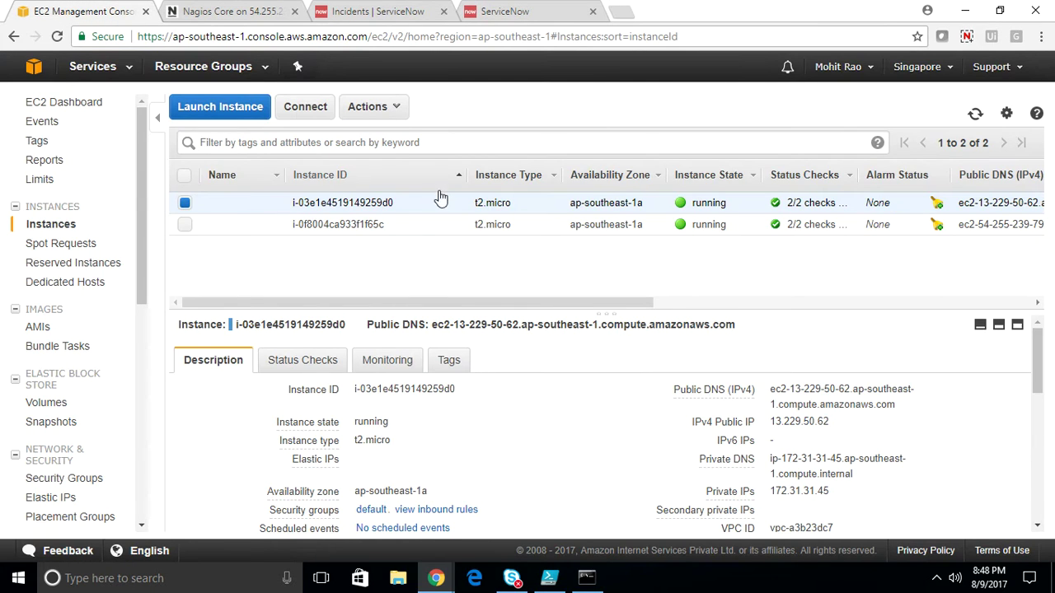
pyautogui.click(418, 8)
pyautogui.click(519, 10)
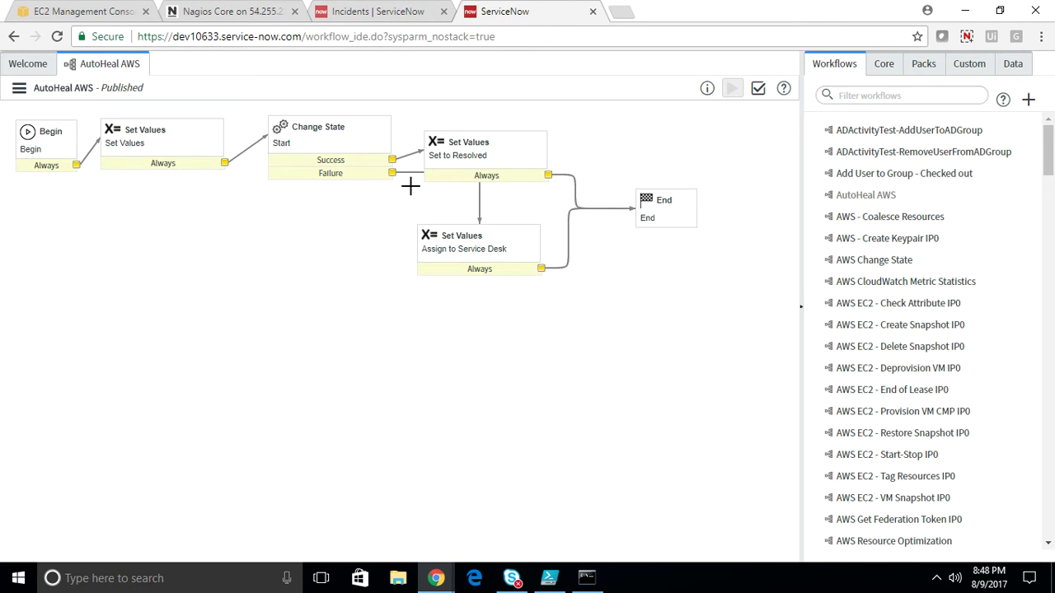
pyautogui.click(376, 8)
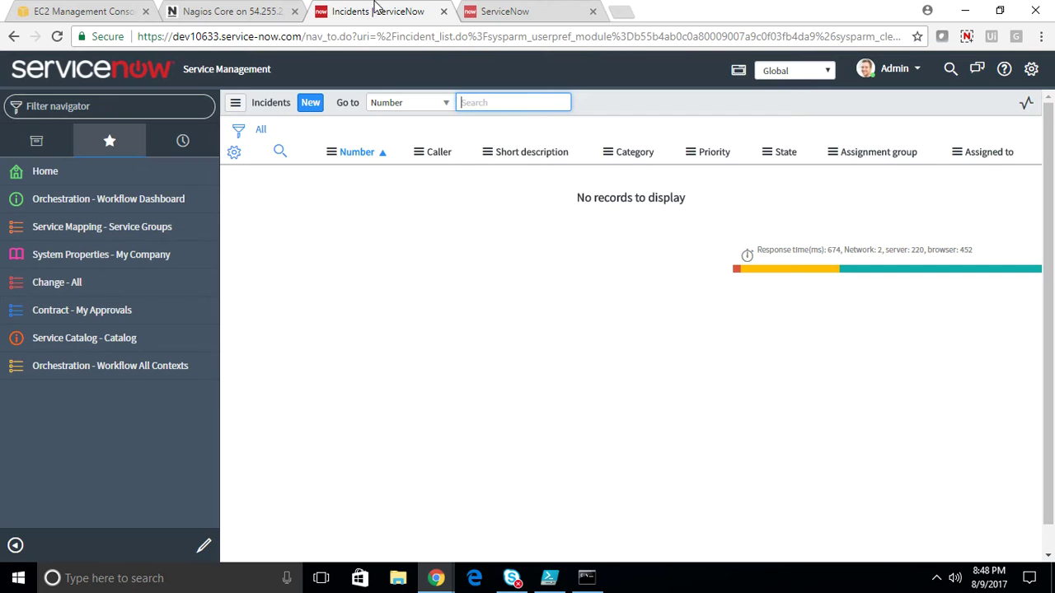
pyautogui.click(231, 10)
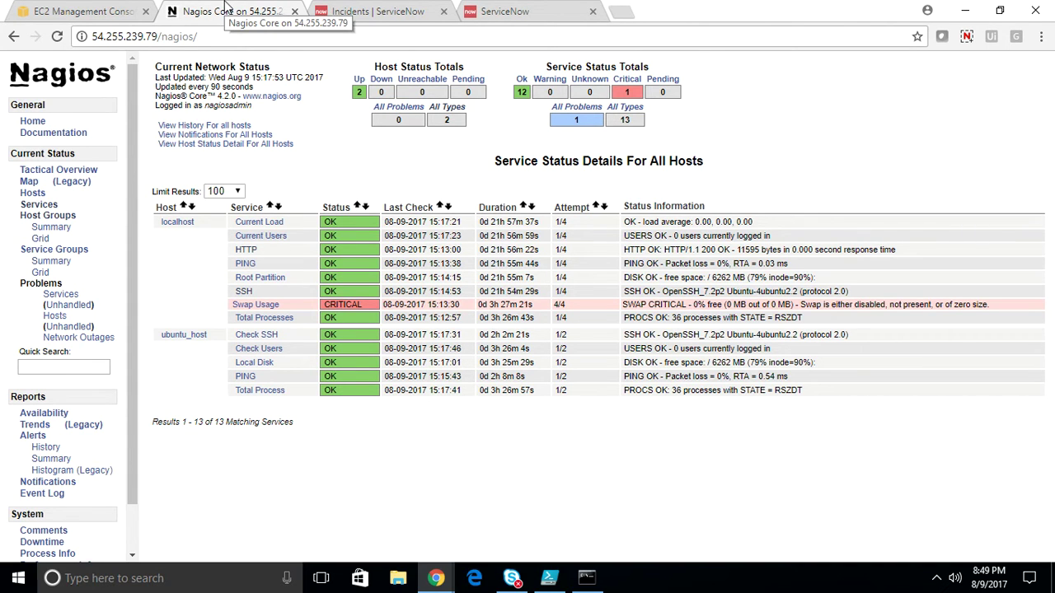
pyautogui.click(66, 8)
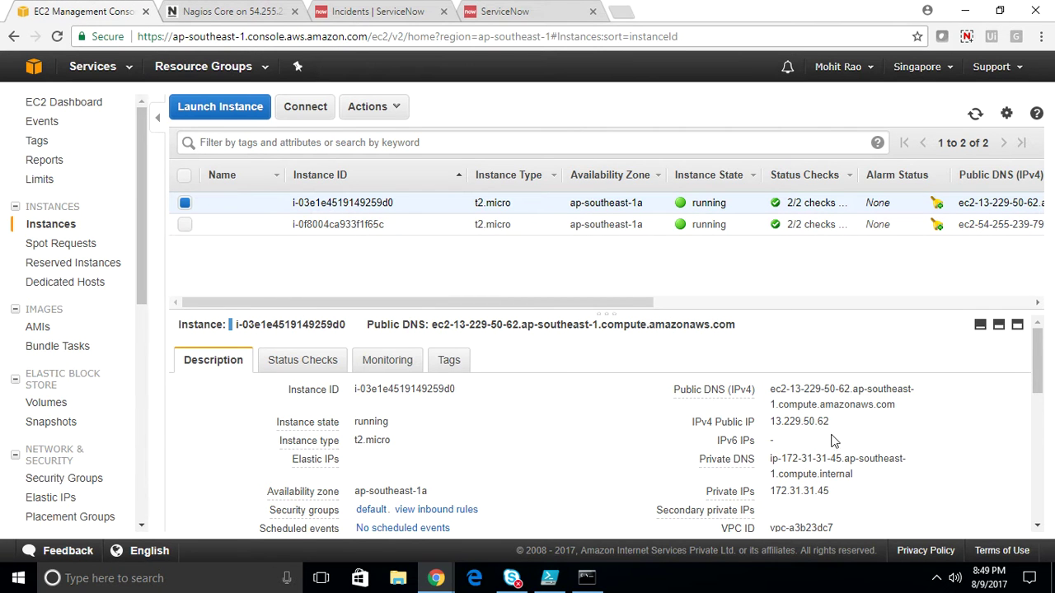
# Copy public IP 13.229.50.62 and run 'ping 13.229.50.62 -t' in Command Prompt
pyautogui.doubleClick(788, 417)
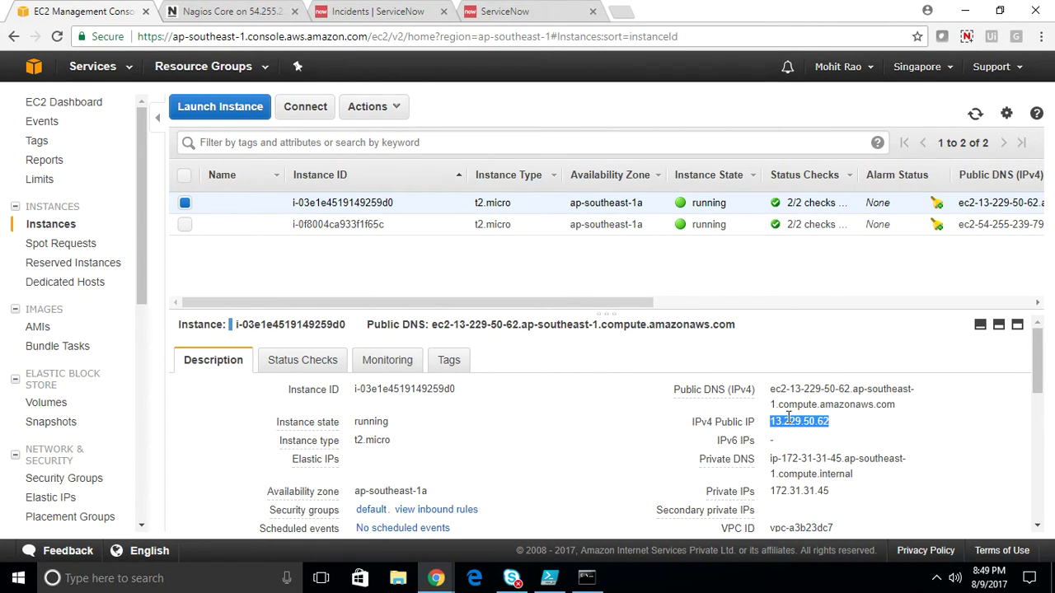
pyautogui.rightClick(789, 418)
pyautogui.click(803, 426)
pyautogui.click(587, 577)
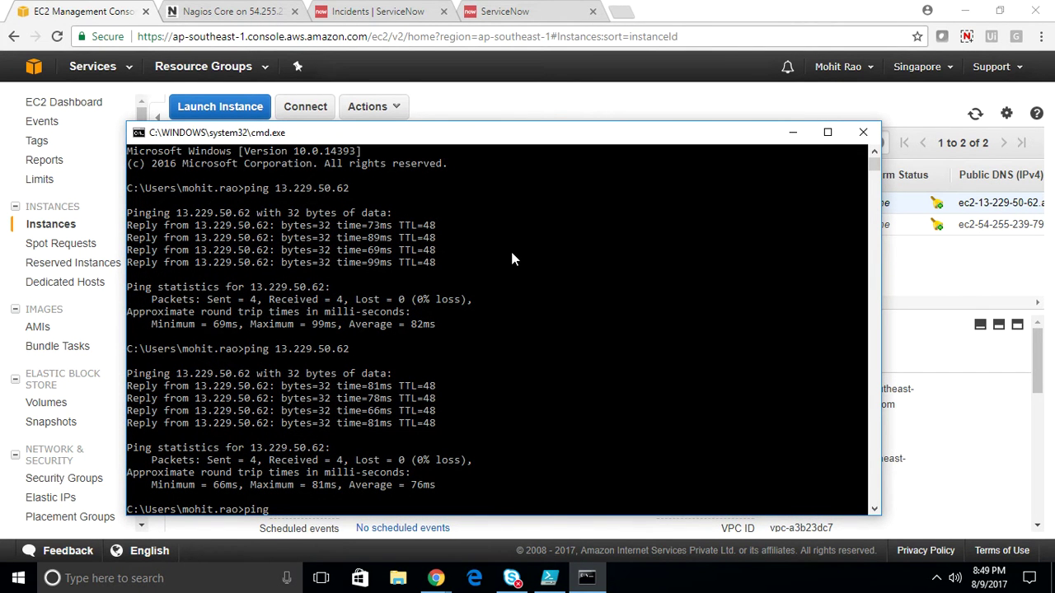
pyautogui.write('ping')
pyautogui.hotkey('ctrl', 'v')
pyautogui.write('-t')
pyautogui.press('Return')
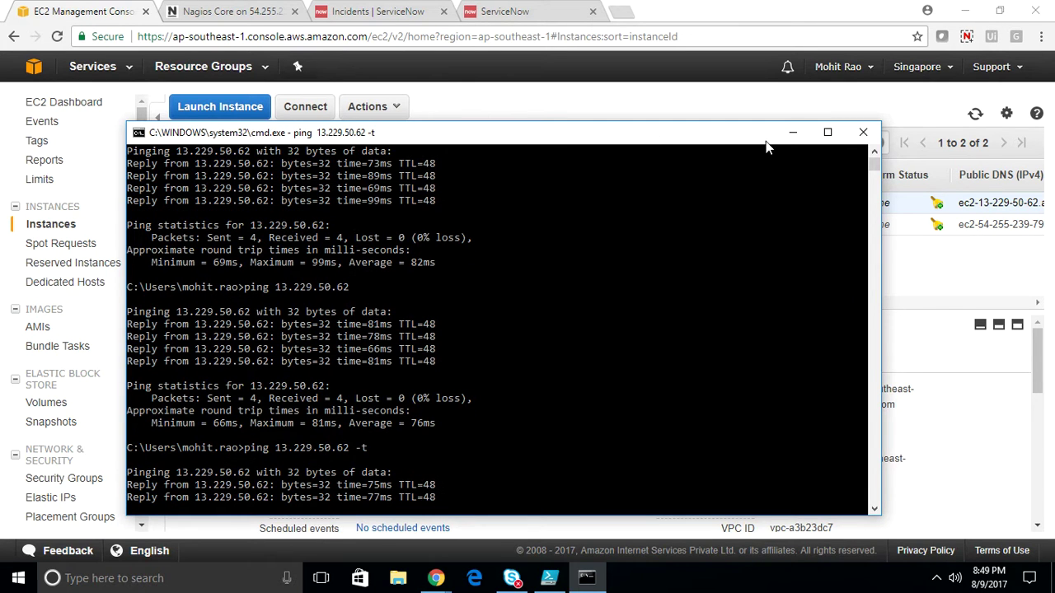
pyautogui.click(792, 135)
pyautogui.click(384, 106)
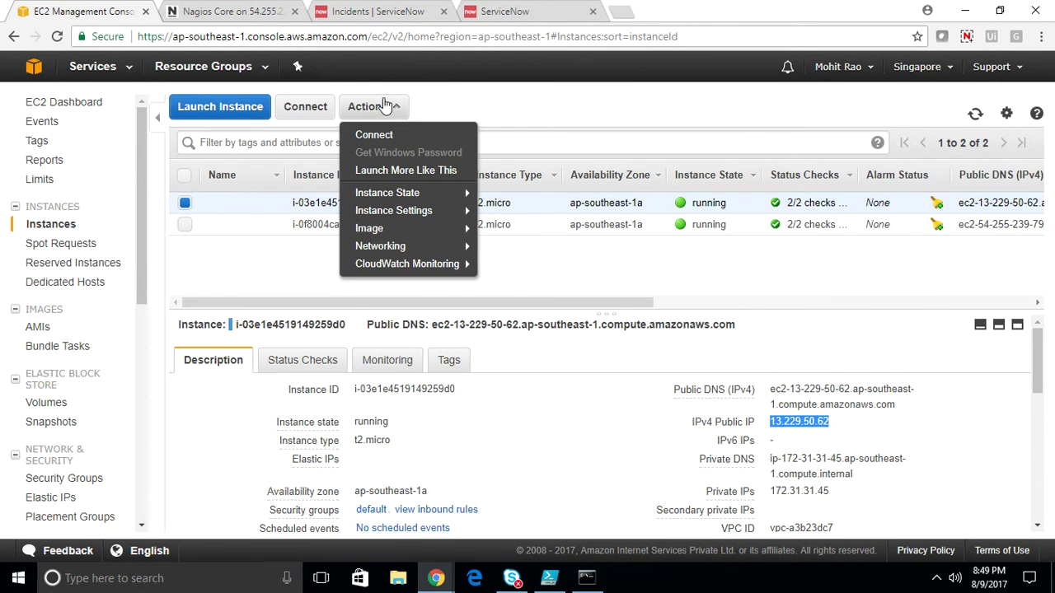
pyautogui.moveTo(412, 197)
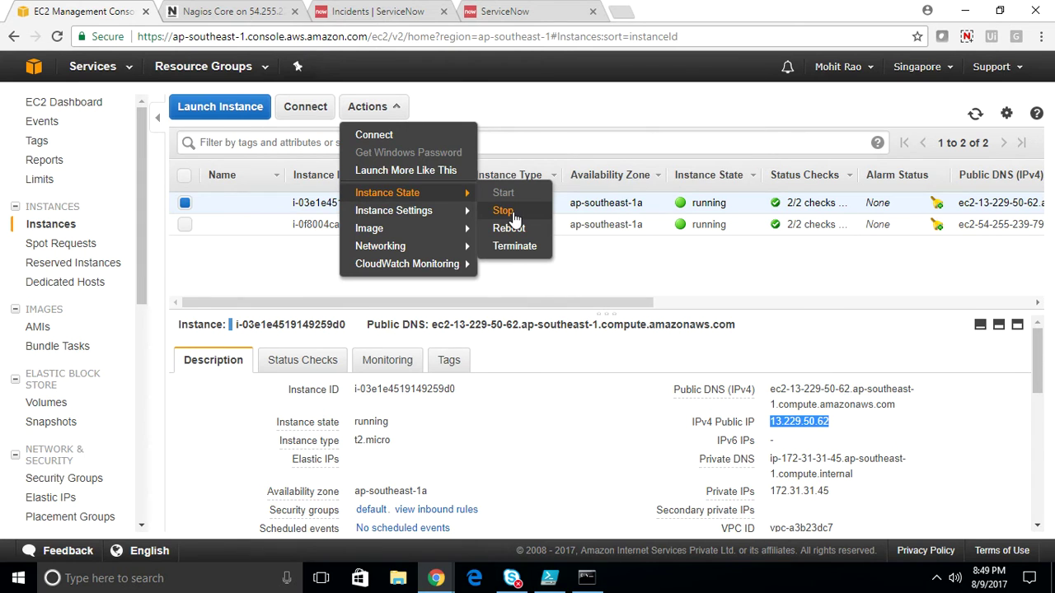
pyautogui.click(504, 211)
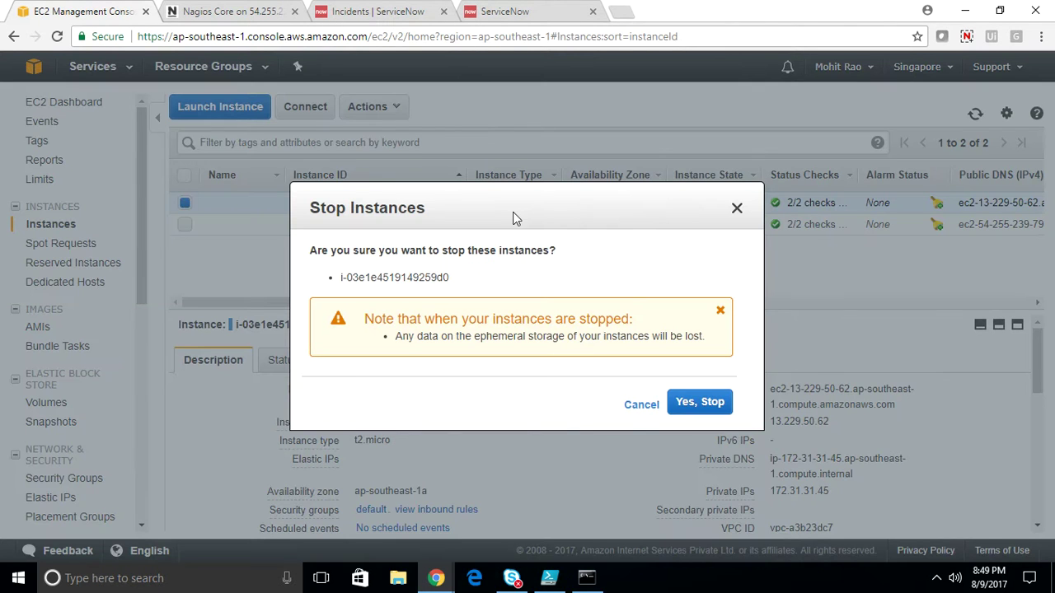
pyautogui.click(711, 404)
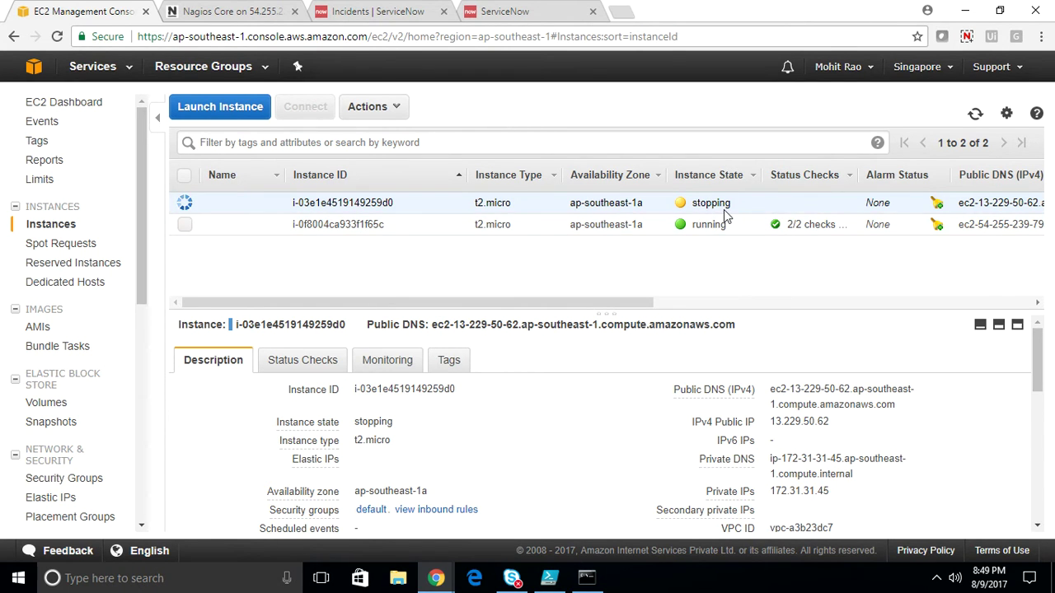
# Check the running ping for timeouts, then return to the Nagios status page
pyautogui.click(586, 577)
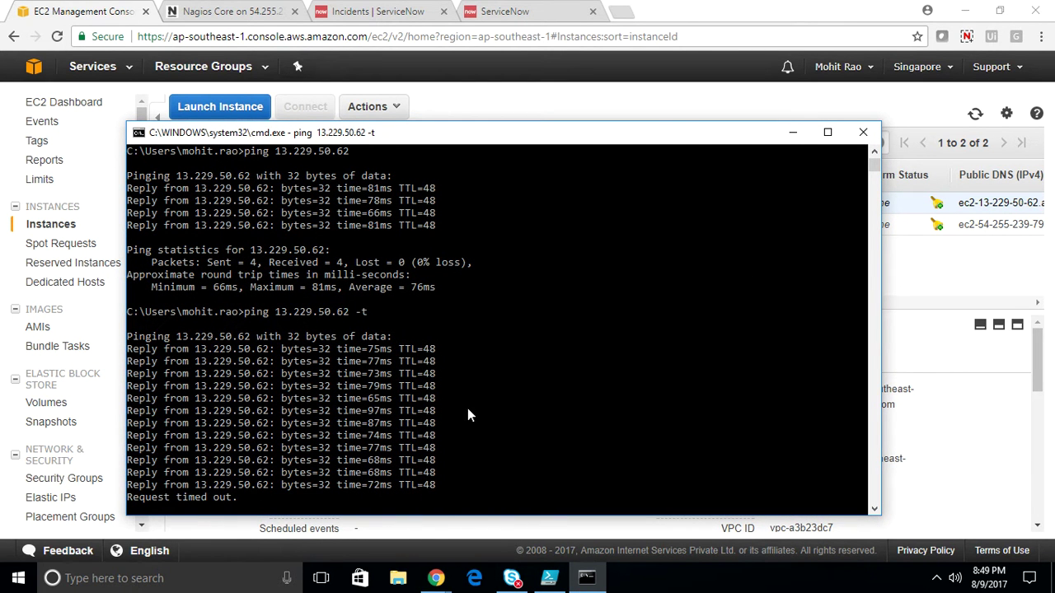
pyautogui.click(800, 126)
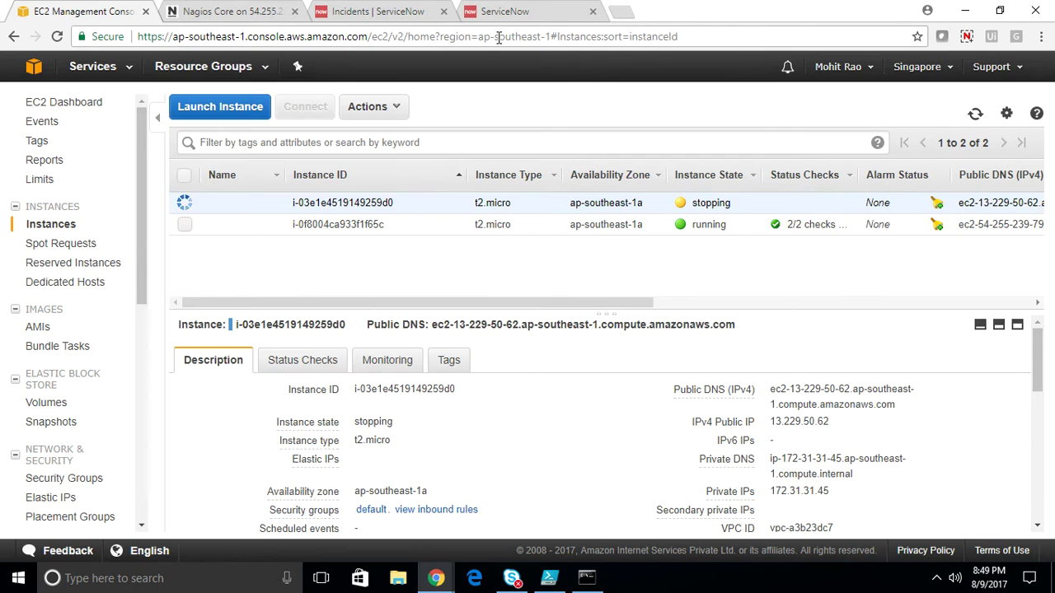
pyautogui.click(244, 10)
# Reload Nagios and list all services, showing ubuntu_host PING CRITICAL with 80% packet loss
pyautogui.click(253, 35)
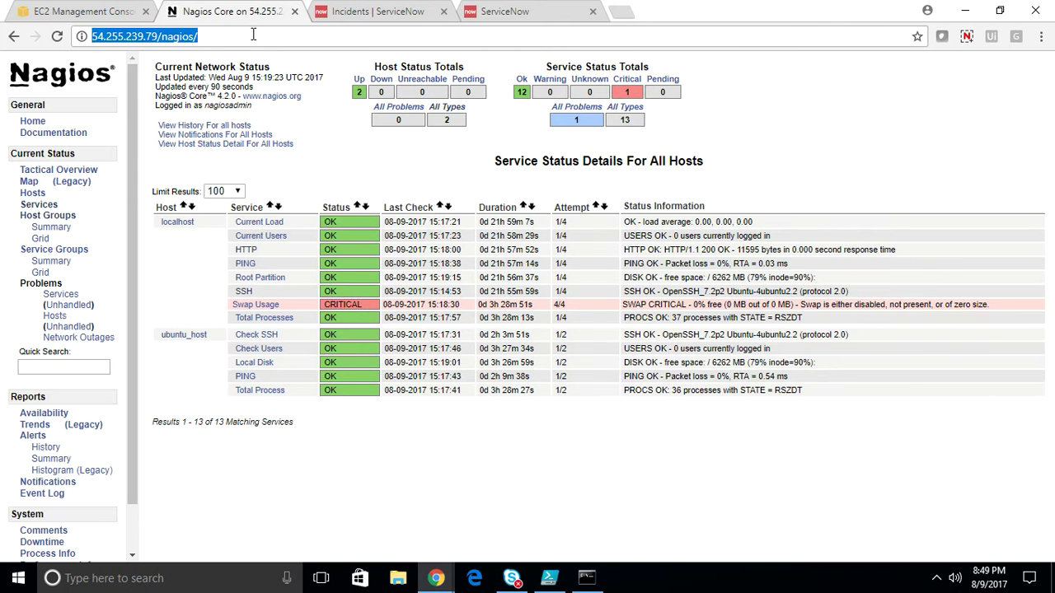
pyautogui.press('Return')
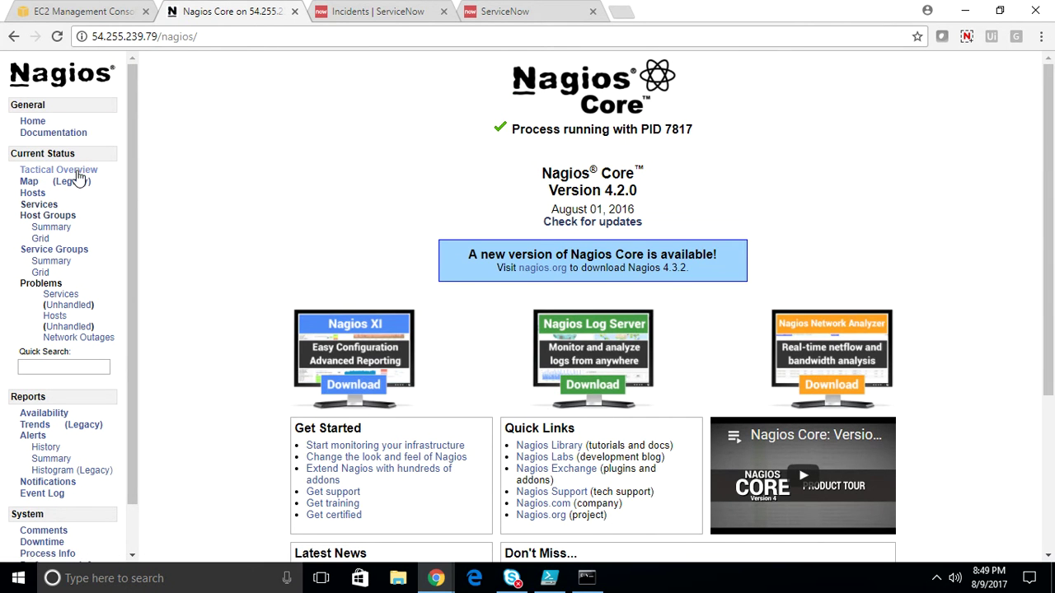
pyautogui.click(49, 206)
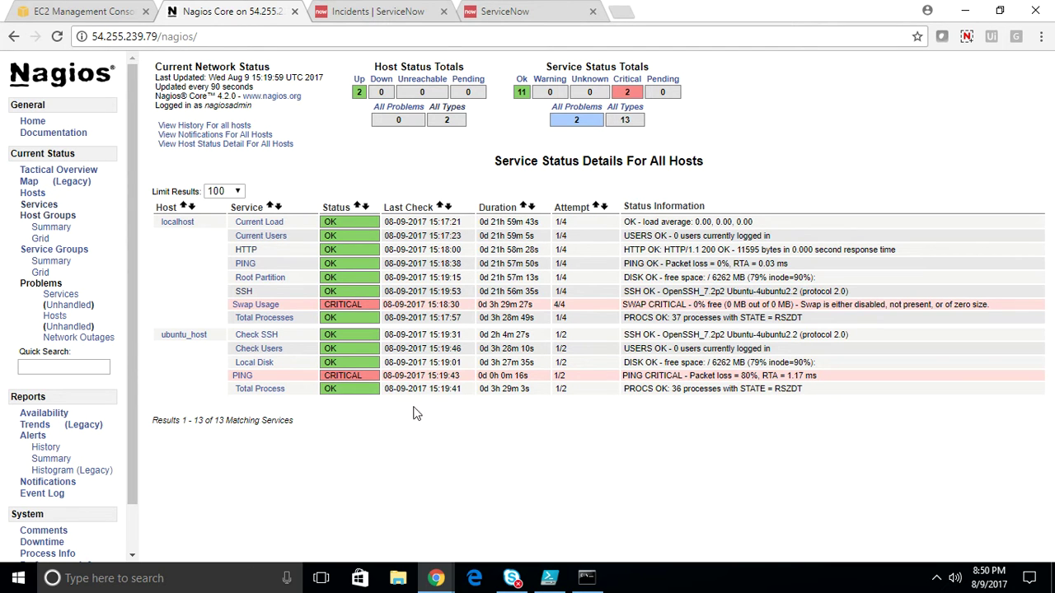
pyautogui.click(586, 577)
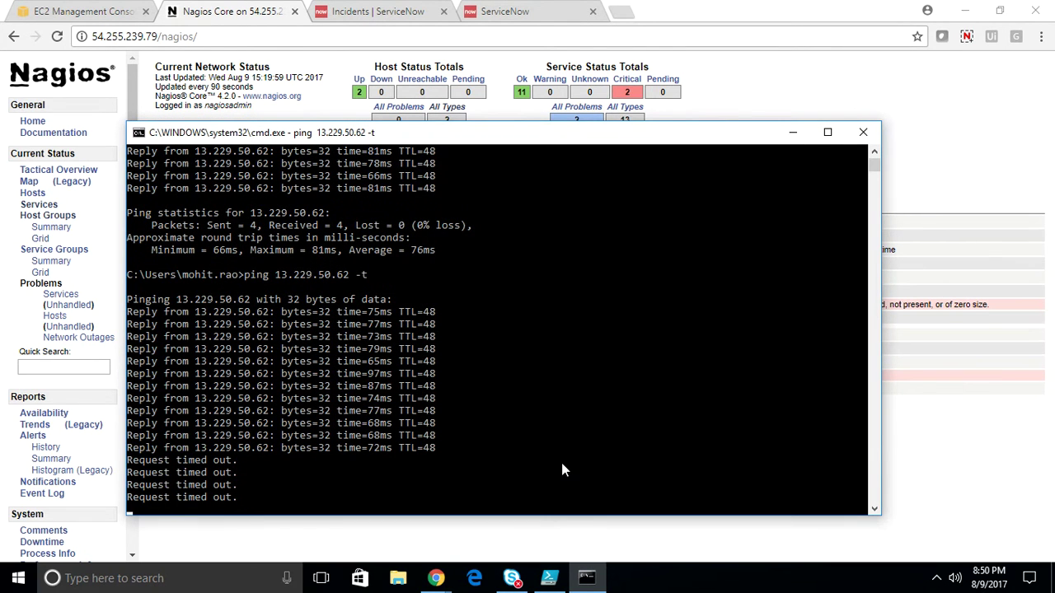
pyautogui.click(796, 131)
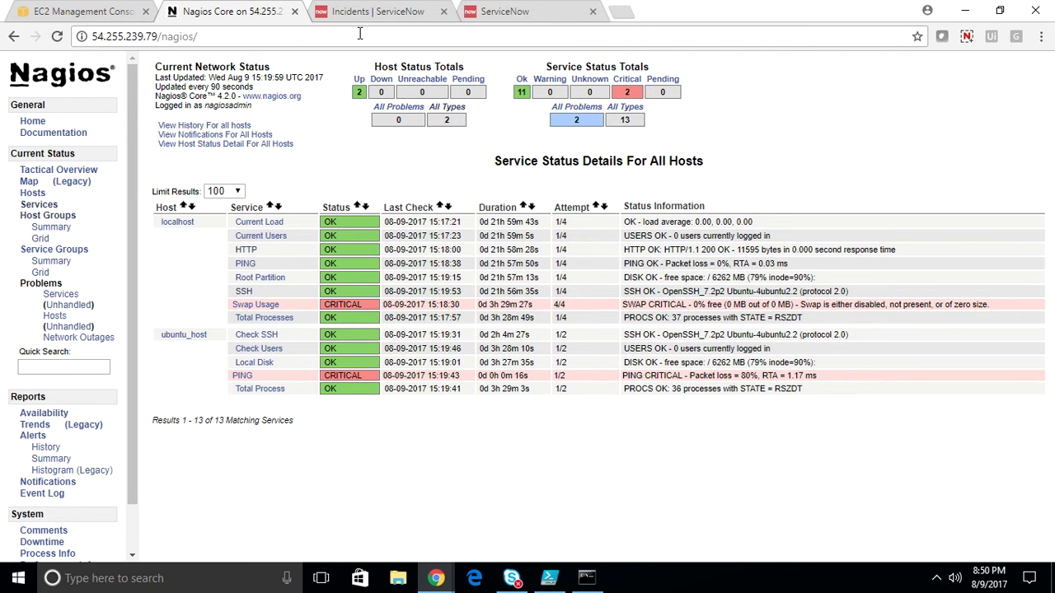
pyautogui.hotkey('ctrl', 'shift', 'Tab')
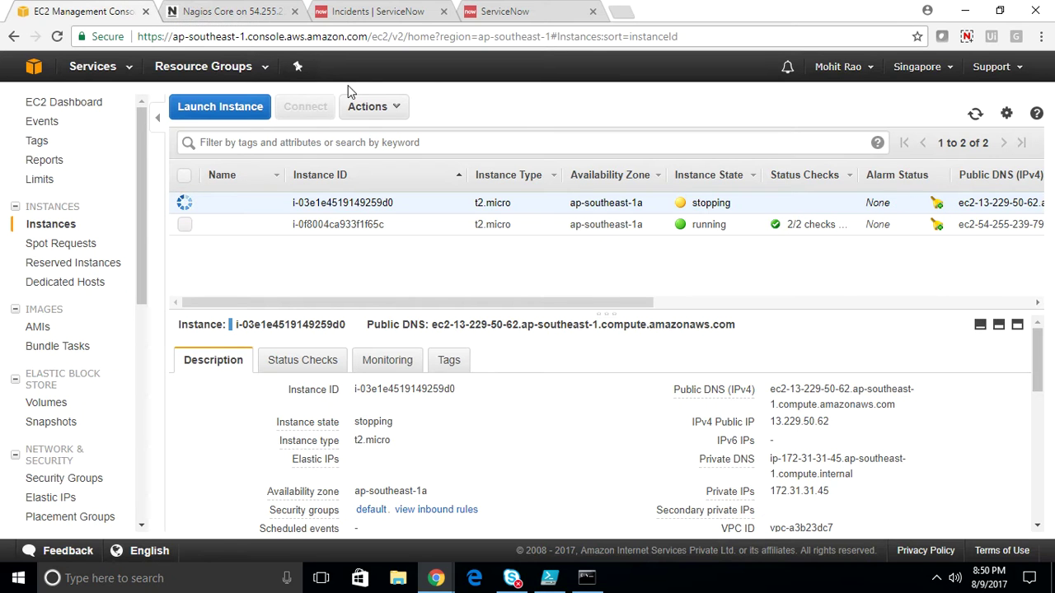
# Refresh the EC2 instances list twice, confirming the instance is still stopping, then return to Nagios
pyautogui.click(975, 115)
pyautogui.click(975, 116)
pyautogui.click(262, 10)
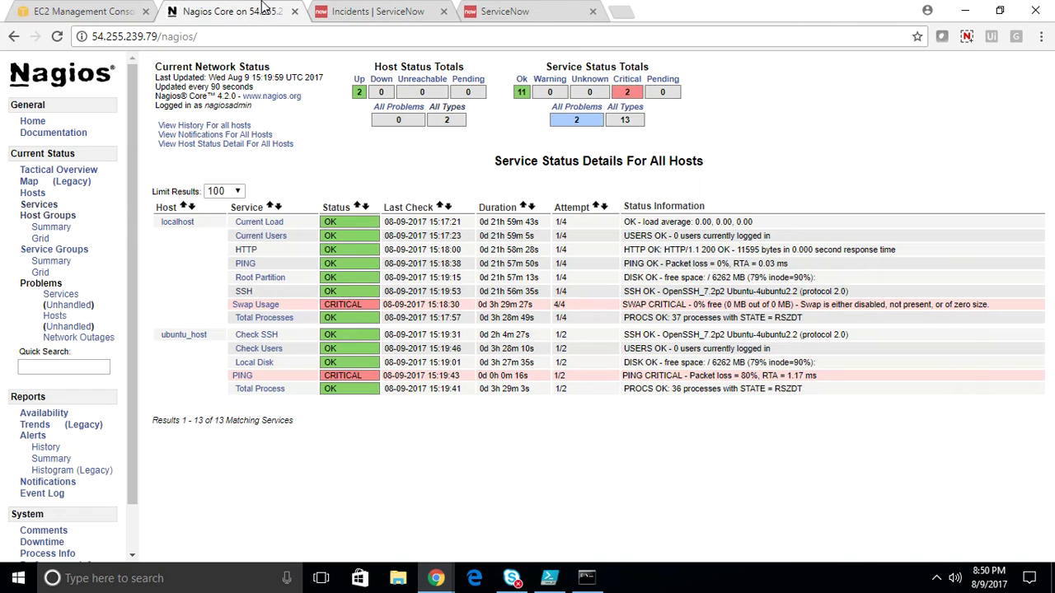
# Reload Nagios service status so host totals show ubuntu_host down (1 up, 1 down)
pyautogui.click(464, 36)
pyautogui.press('Return')
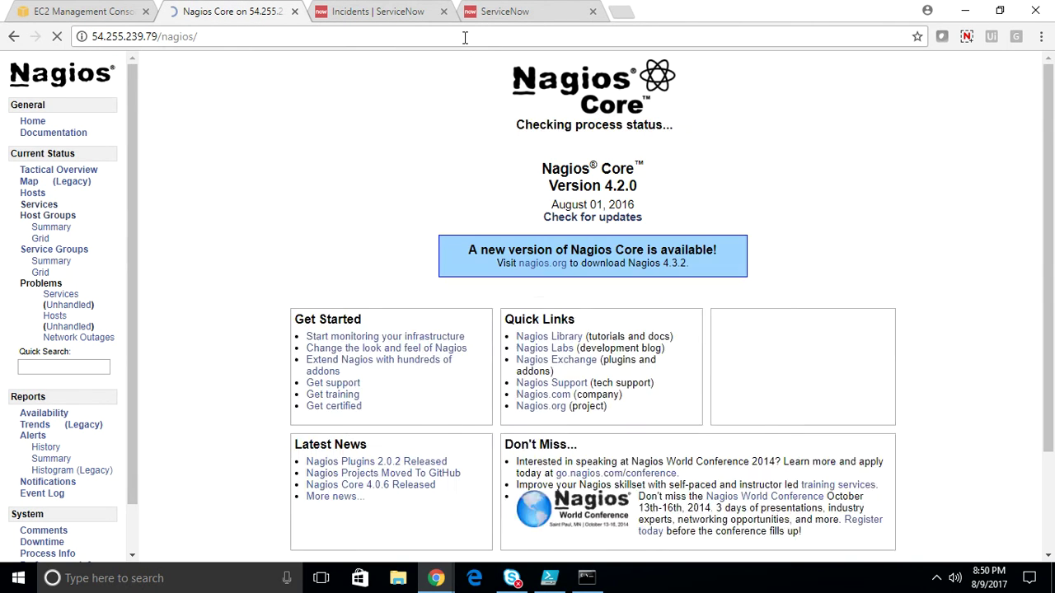
pyautogui.click(39, 206)
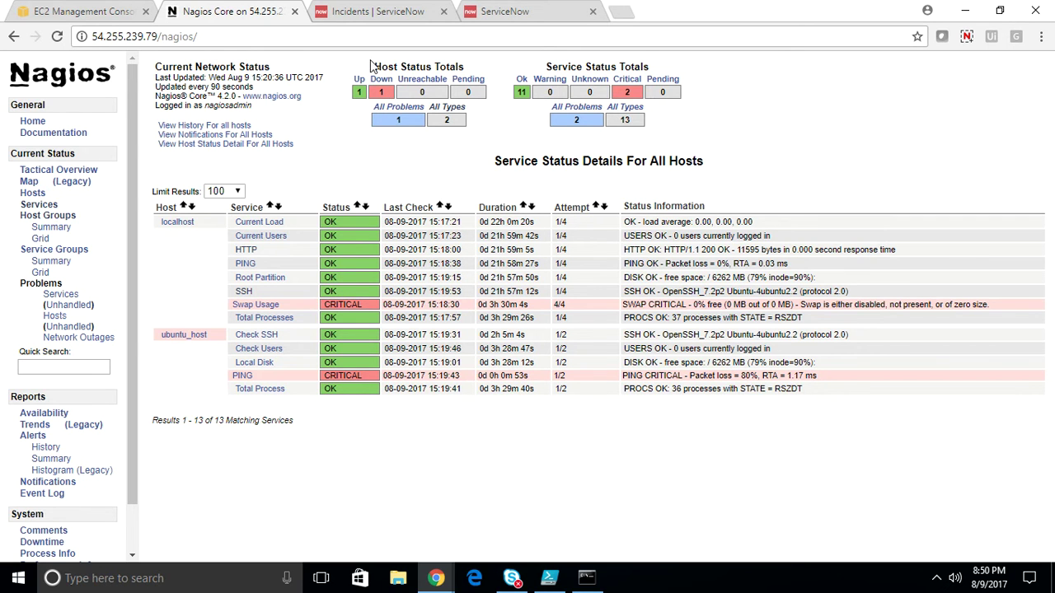
pyautogui.click(131, 11)
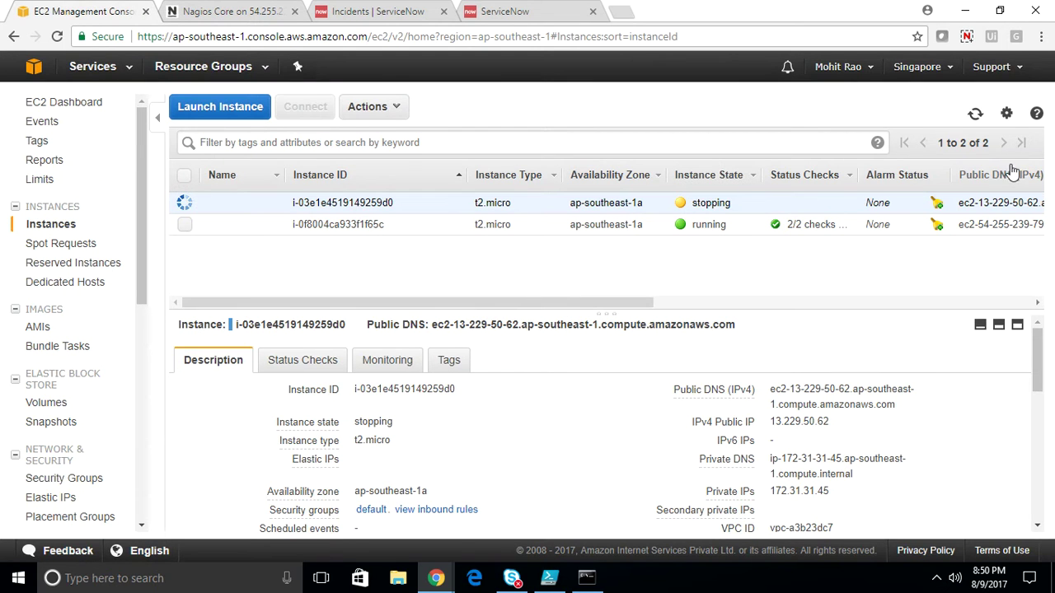
pyautogui.click(975, 114)
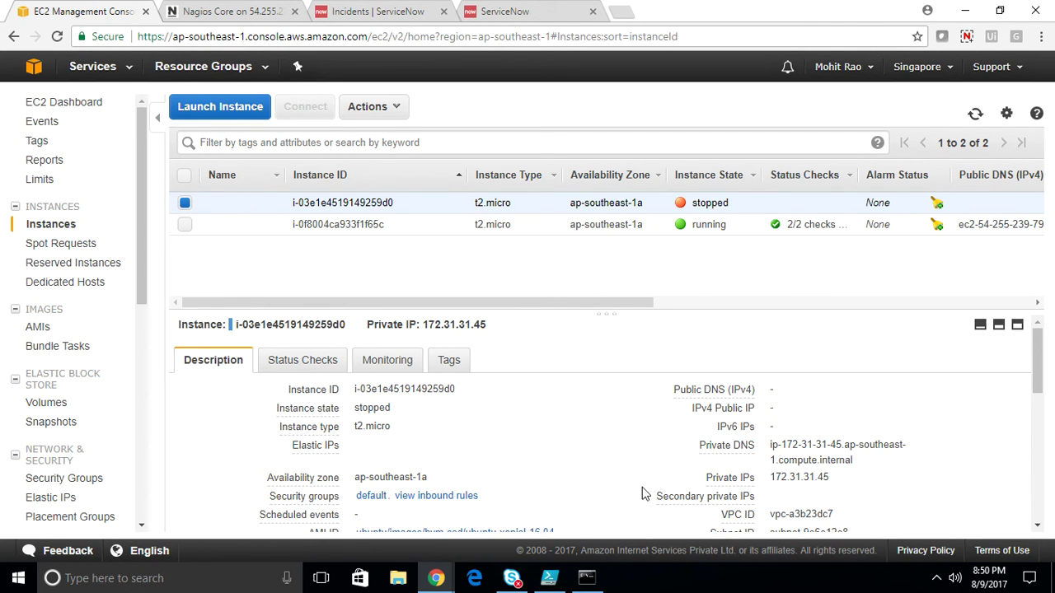
pyautogui.click(587, 580)
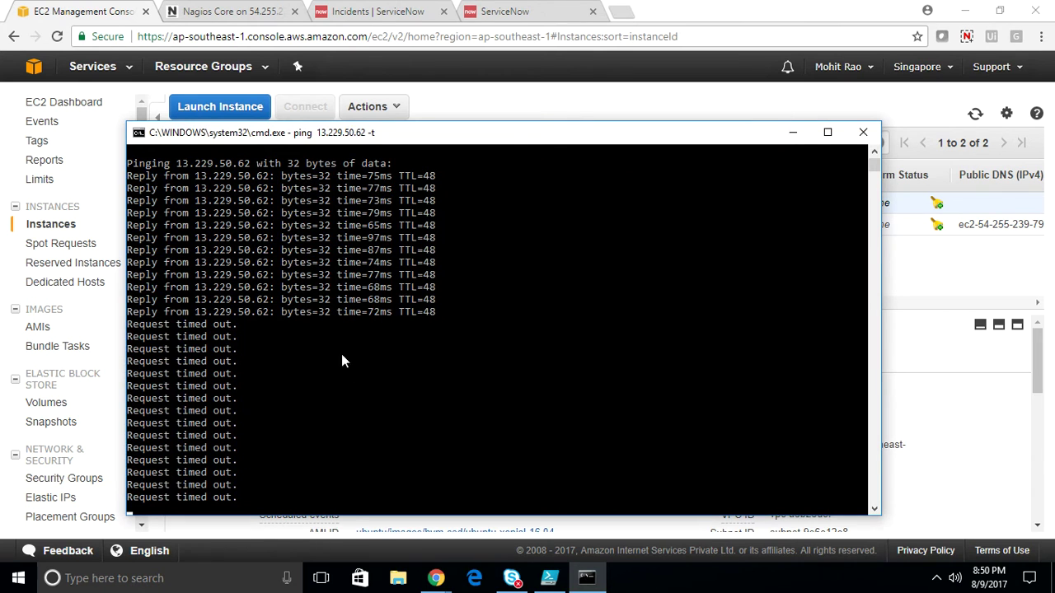
# Stop the ping to 13.229.50.62 at 55% loss and confirm Nagios shows ubuntu_host DOWN
pyautogui.hotkey('ctrl', 'c')
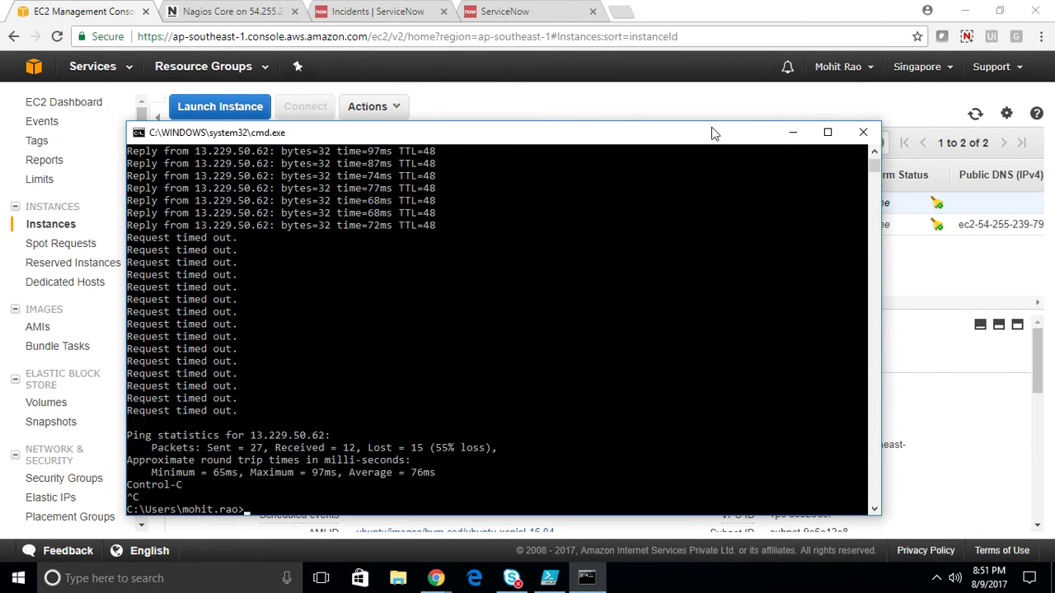
pyautogui.click(794, 132)
pyautogui.click(231, 11)
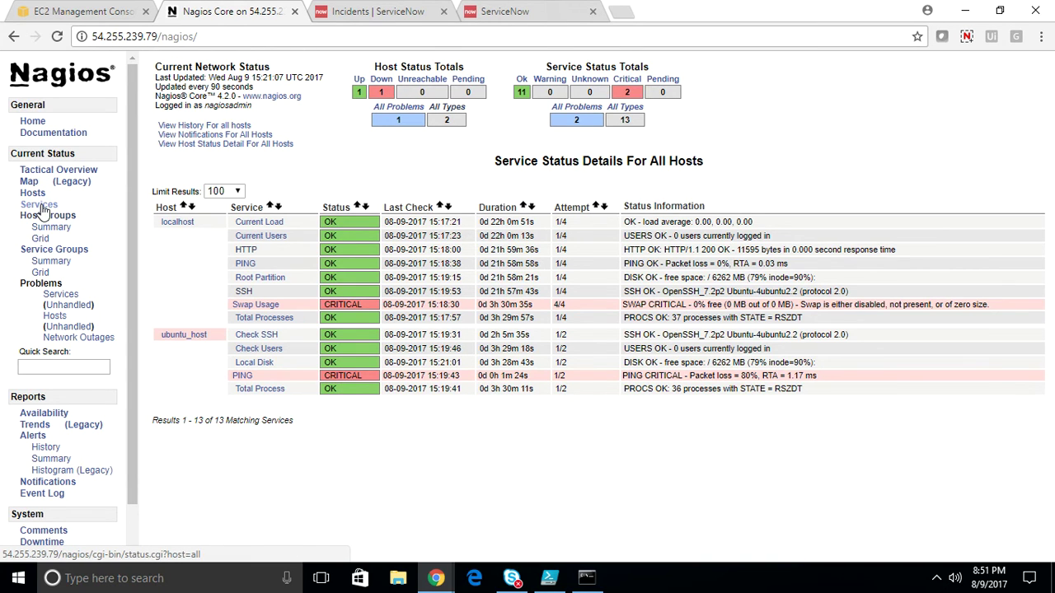
pyautogui.click(39, 204)
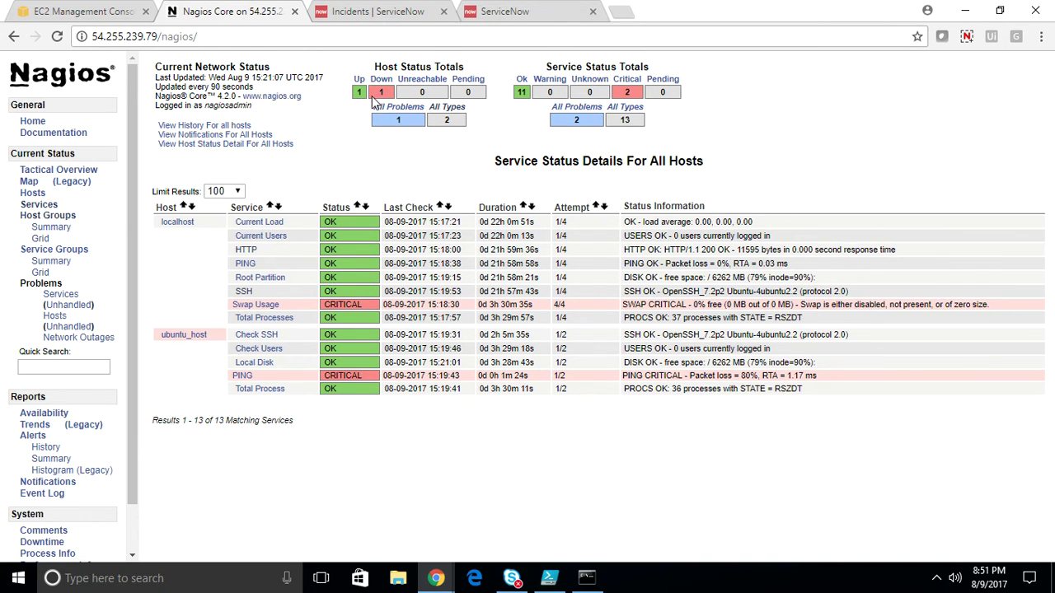
pyautogui.click(33, 194)
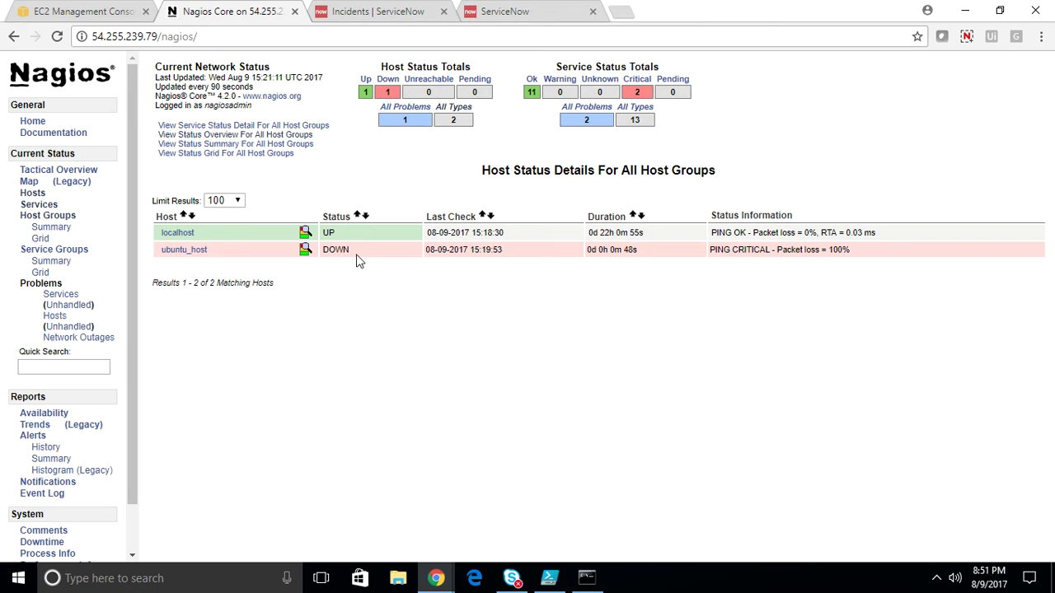
pyautogui.click(371, 10)
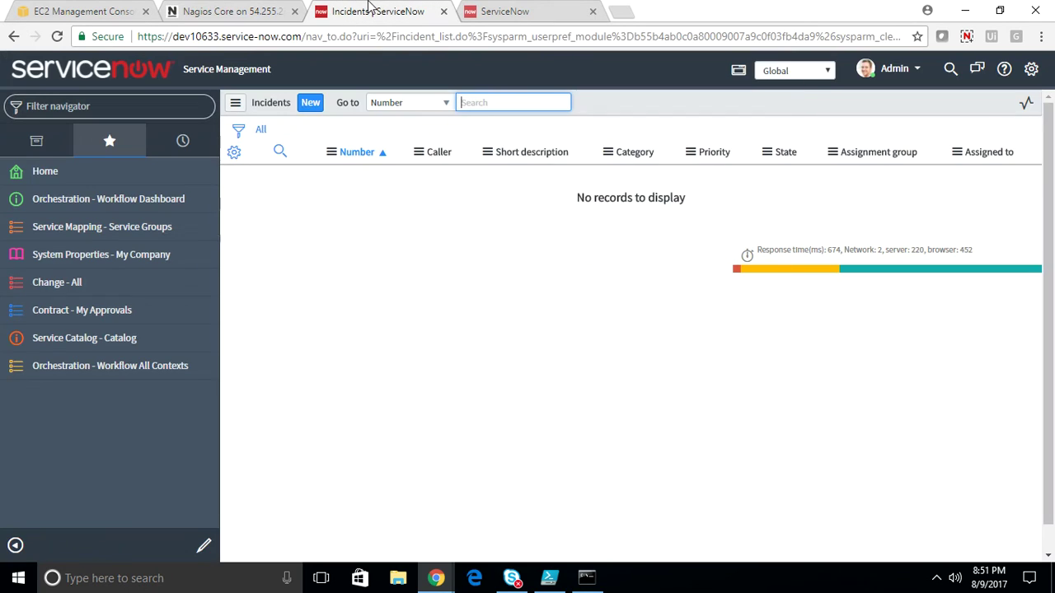
pyautogui.click(365, 33)
pyautogui.press('Return')
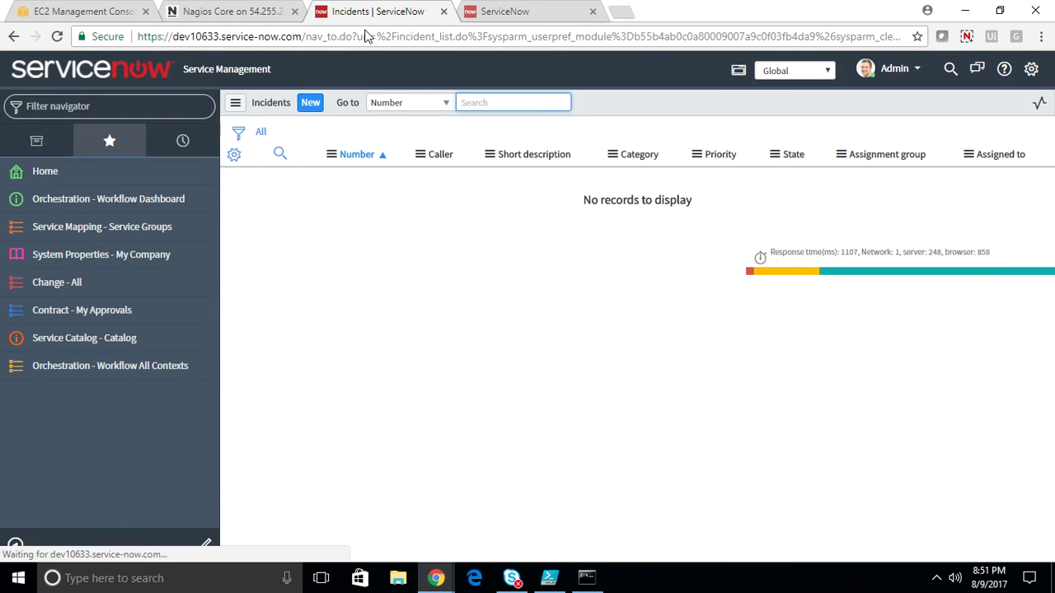
pyautogui.click(368, 36)
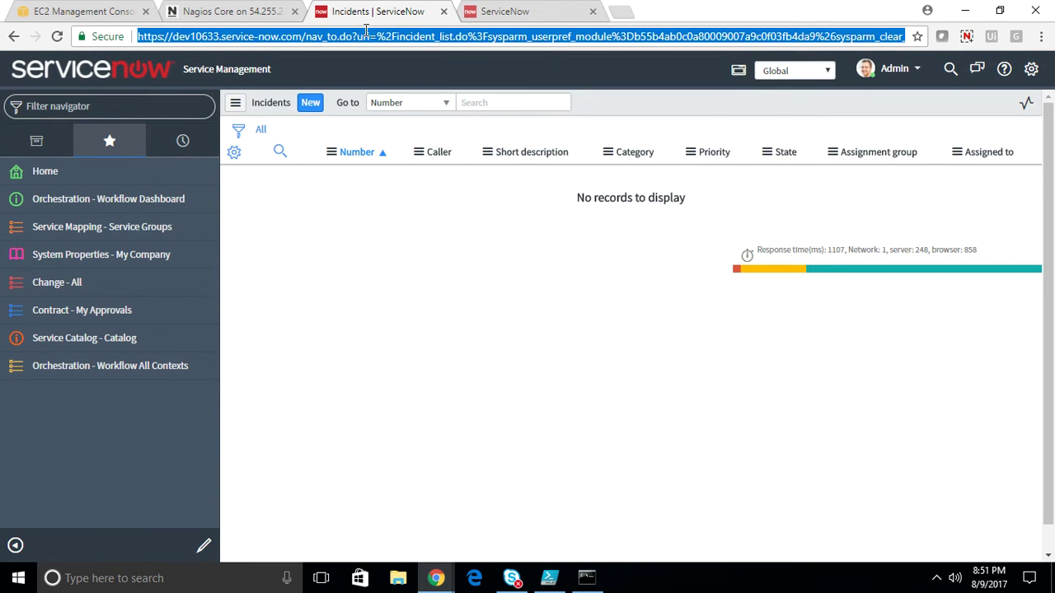
pyautogui.press('Return')
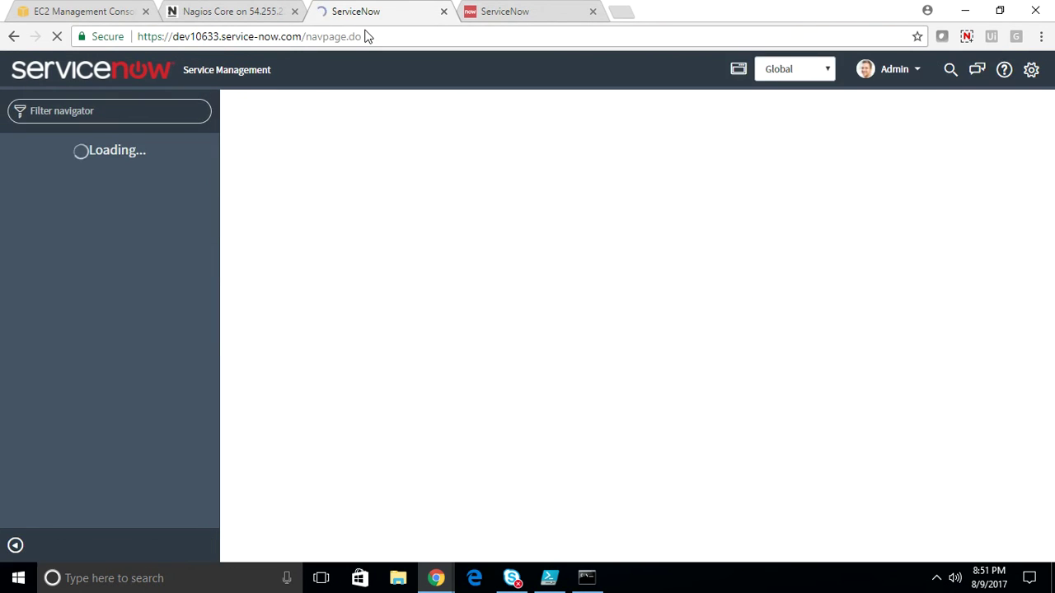
pyautogui.click(223, 11)
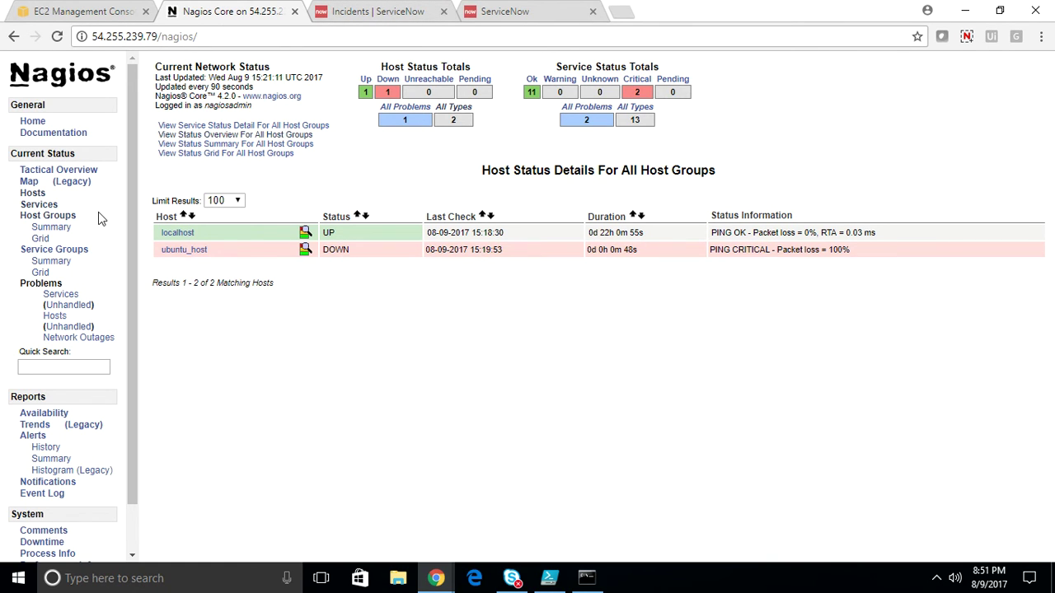
# Refresh Nagios host and service status to see ubuntu_host Check SSH and PING CRITICAL
pyautogui.click(29, 194)
pyautogui.click(37, 205)
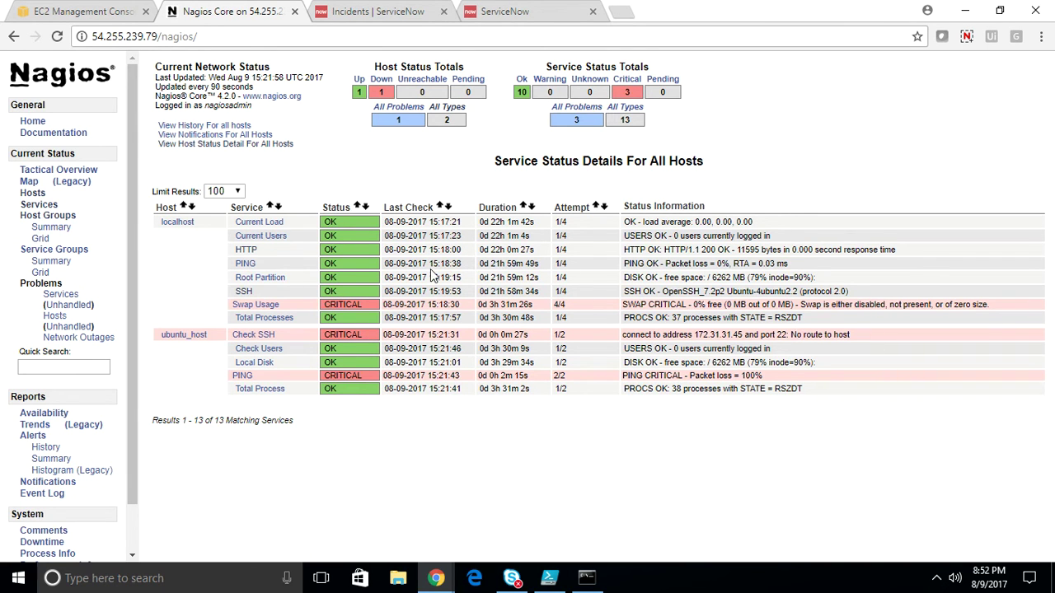
pyautogui.click(375, 9)
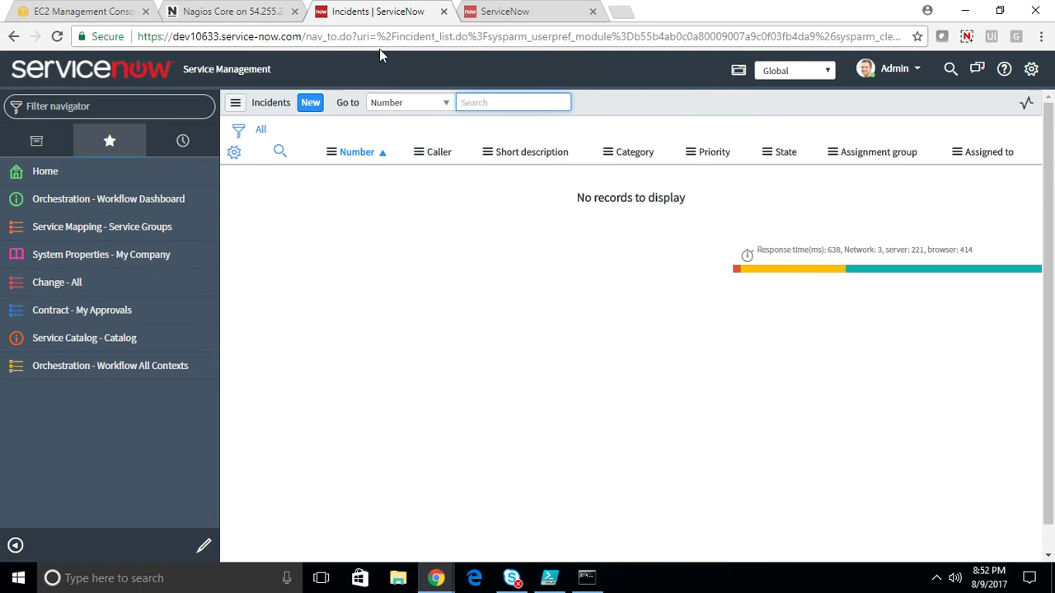
# Reload incidents and open 'Monitoring Alert Server Down - 13.229.50.62', viewing its 'Started the Instance' activity
pyautogui.click(387, 36)
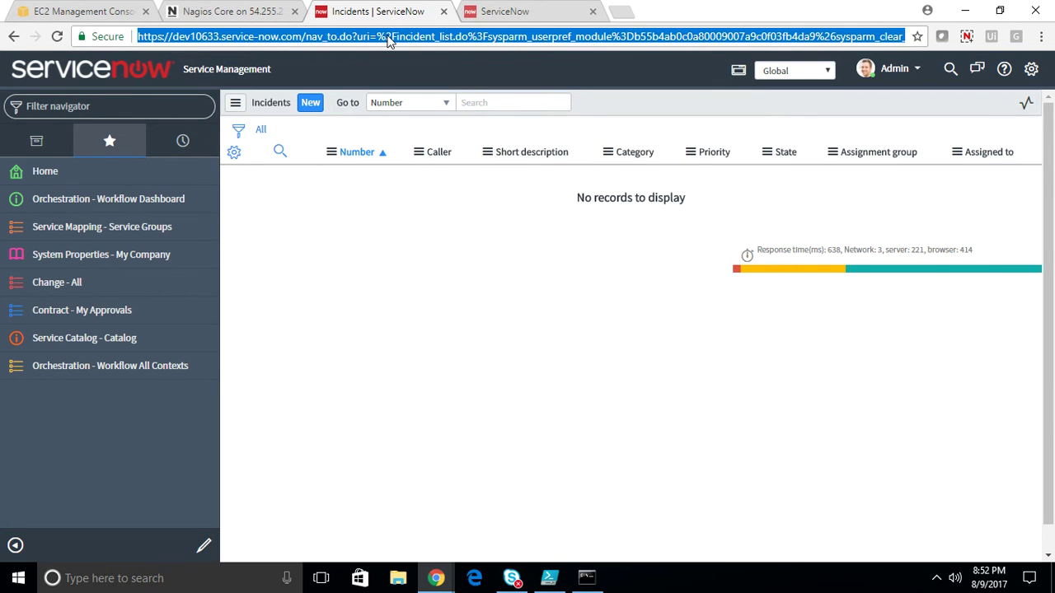
pyautogui.press('Return')
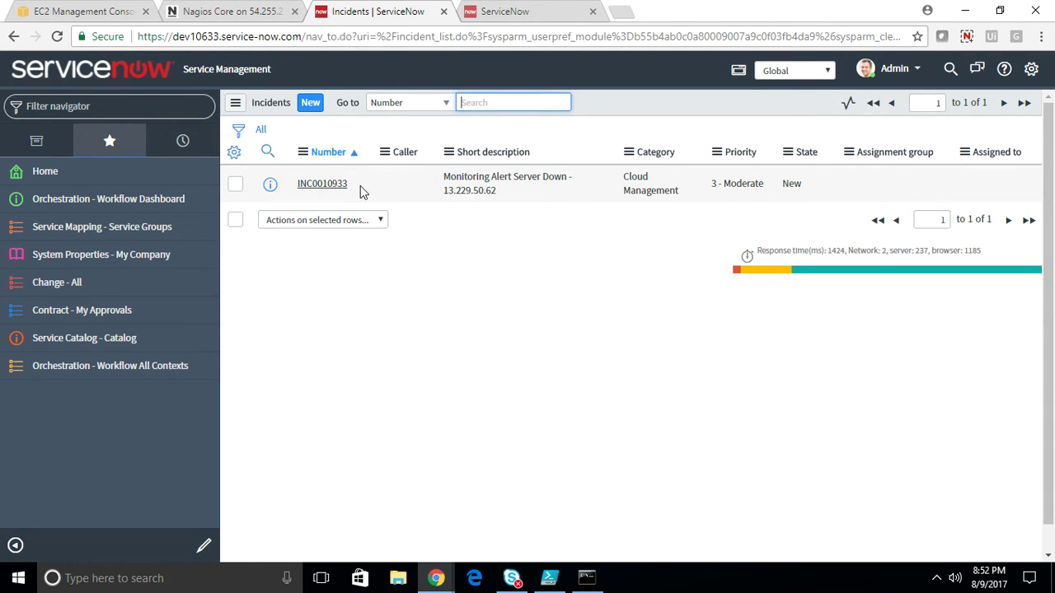
pyautogui.click(323, 187)
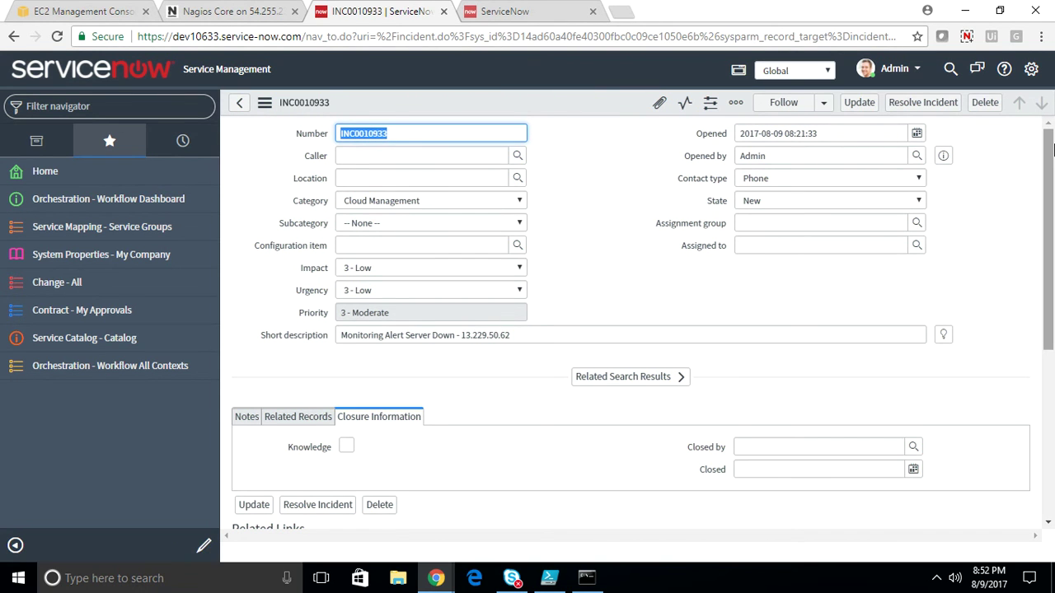
pyautogui.click(246, 417)
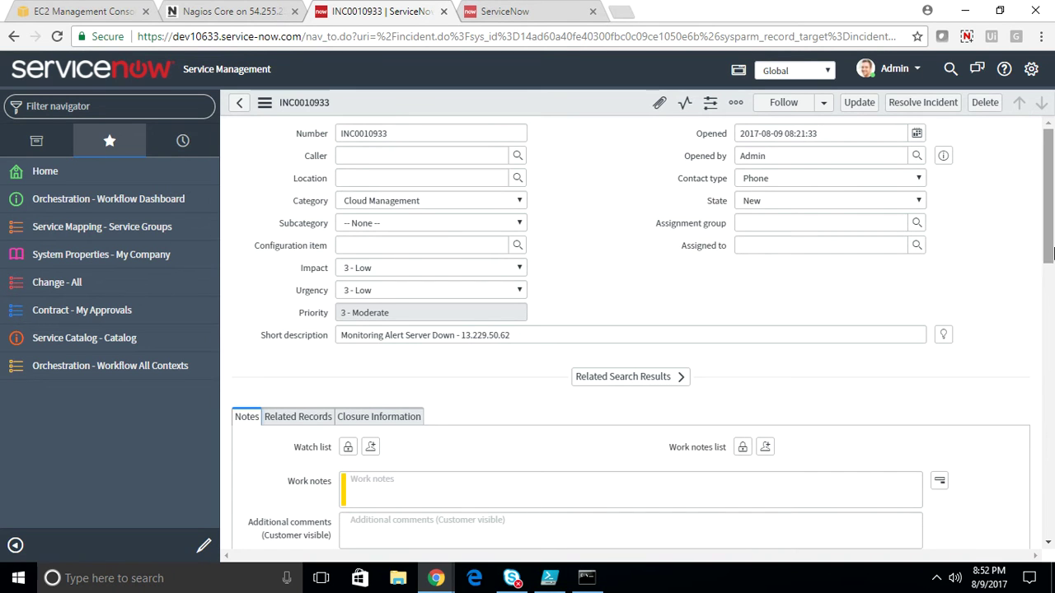
pyautogui.scroll(-3, 1053, 264)
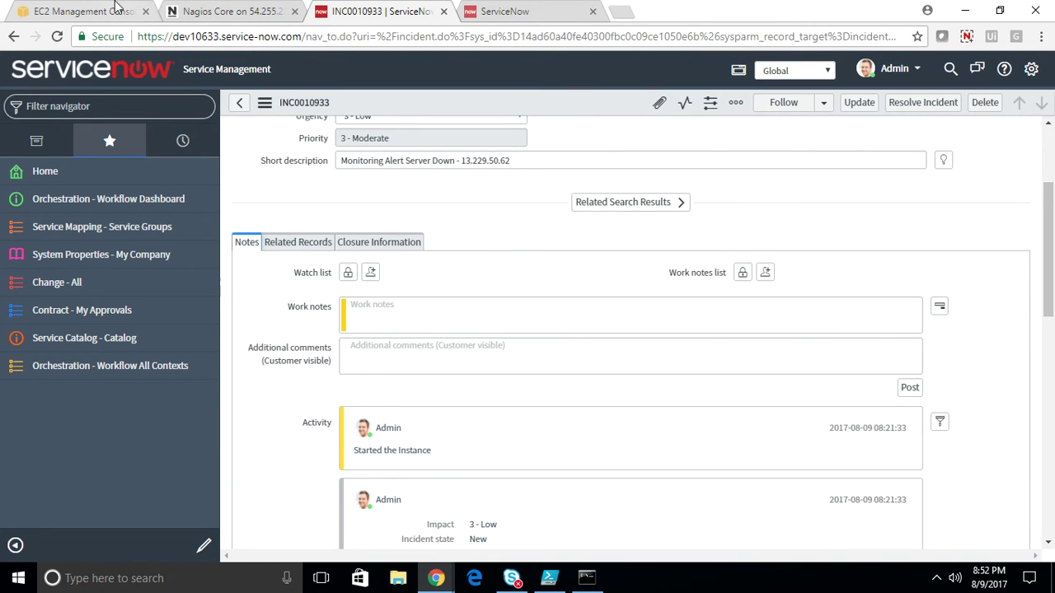
# Refresh the EC2 instance list and check Nagios, still showing ubuntu_host PING CRITICAL
pyautogui.click(86, 9)
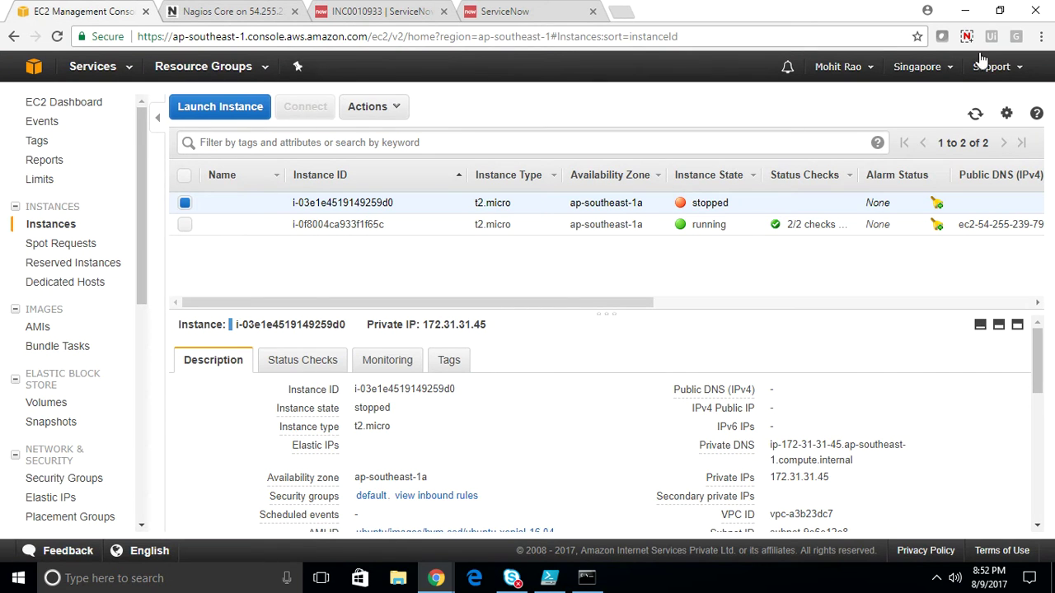
pyautogui.click(974, 115)
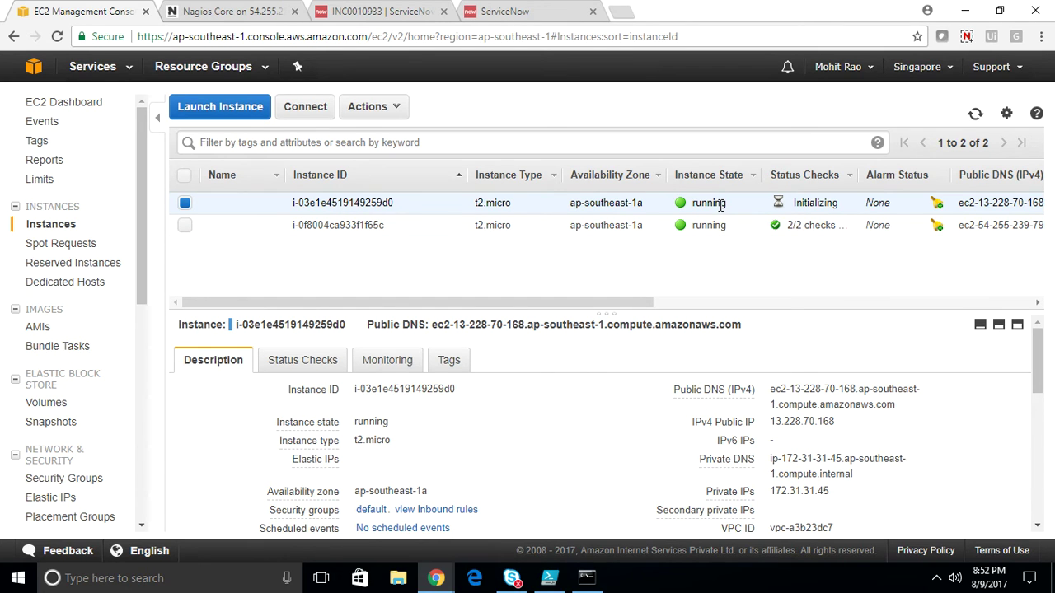
pyautogui.click(188, 7)
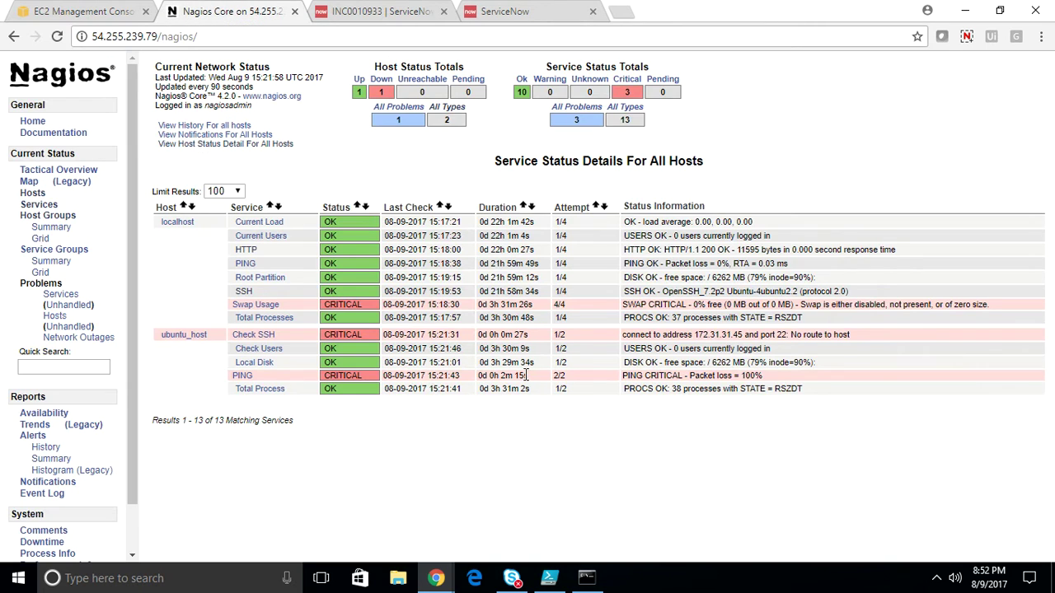
# Rerun the previous continuous ping in Command Prompt
pyautogui.click(590, 580)
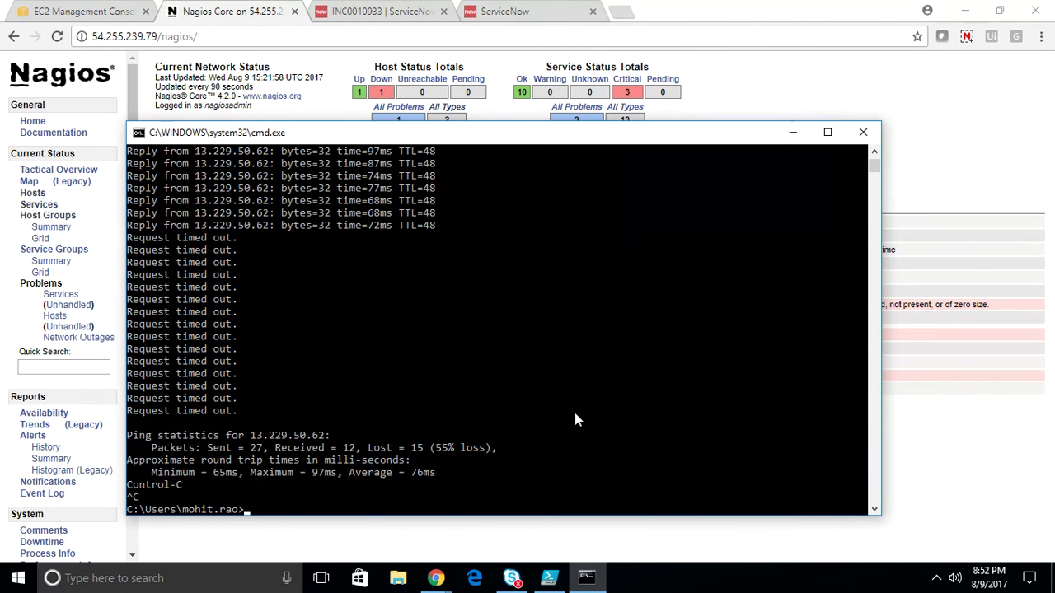
pyautogui.press('Up')
pyautogui.press('Return')
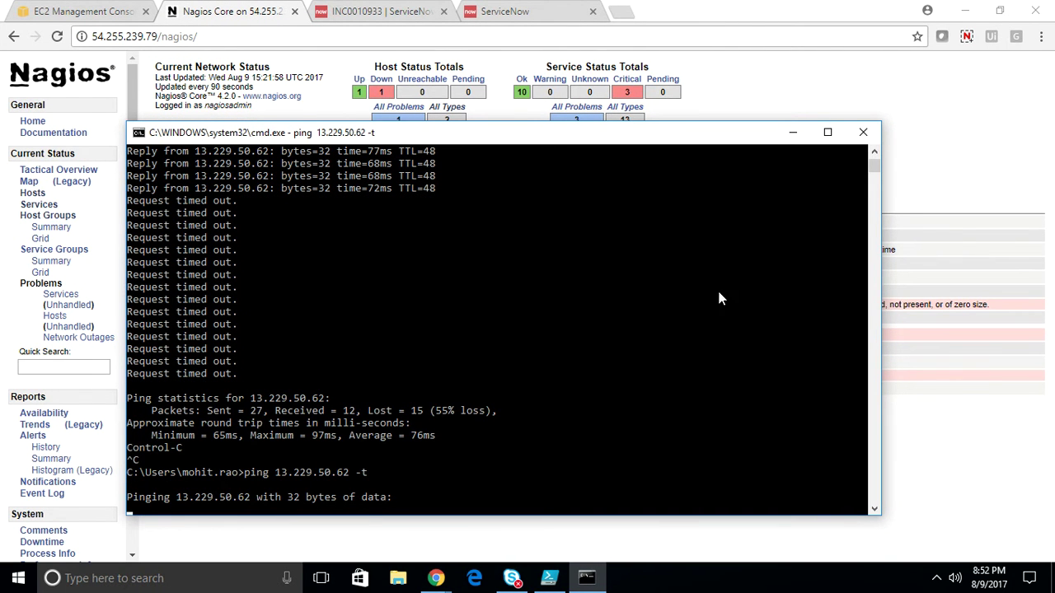
pyautogui.click(787, 133)
# Check the AutoHeal AWS workflow, then refresh EC2 until the stopped instance shows running
pyautogui.click(509, 11)
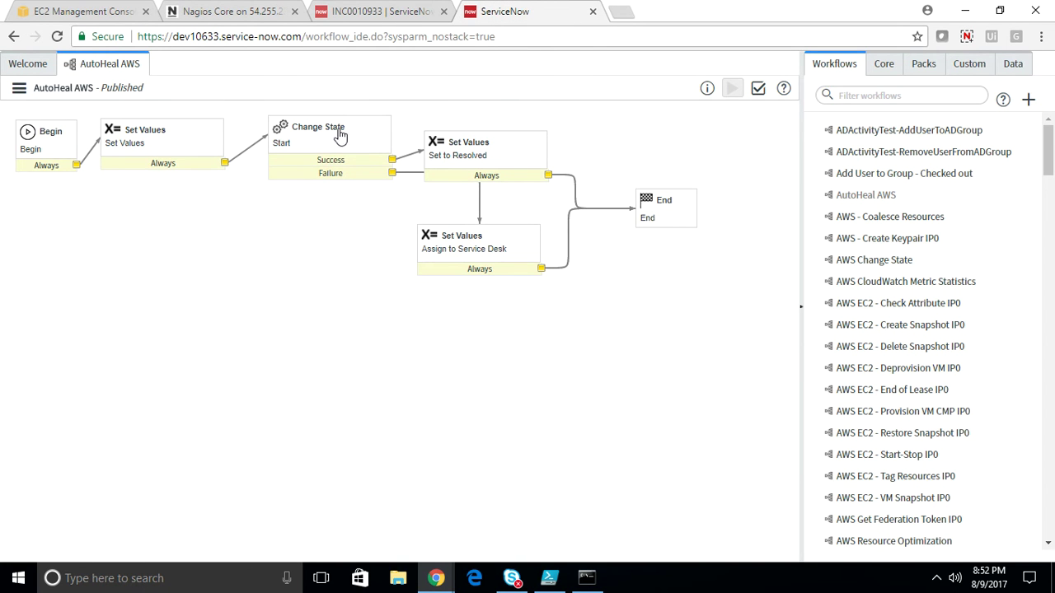
pyautogui.click(82, 10)
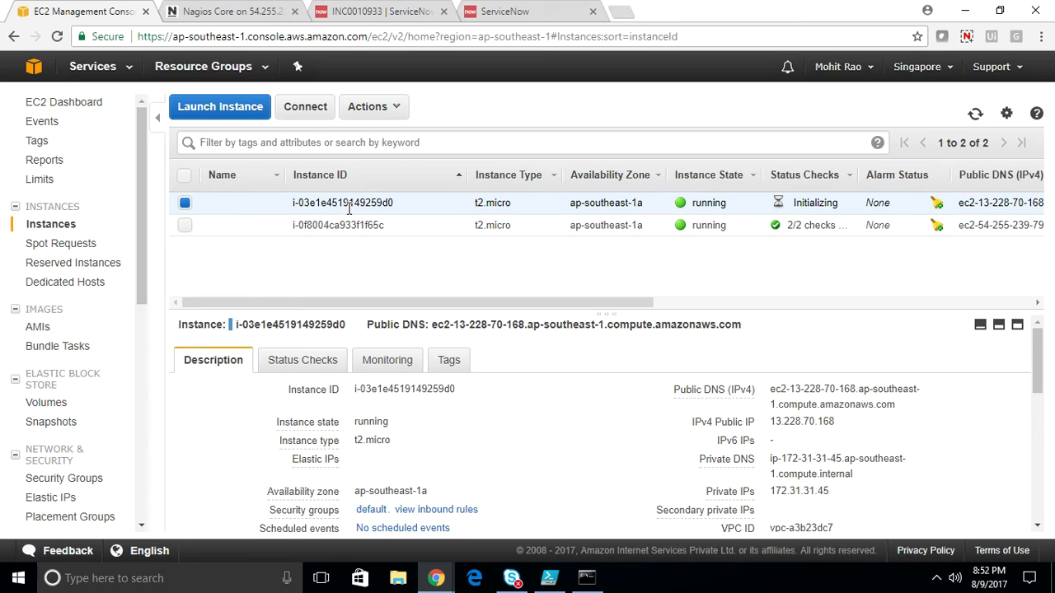
pyautogui.click(975, 114)
# Reload Nagios all-hosts service status, with ubuntu_host SSH and PING still critical, and check the ping
pyautogui.click(193, 9)
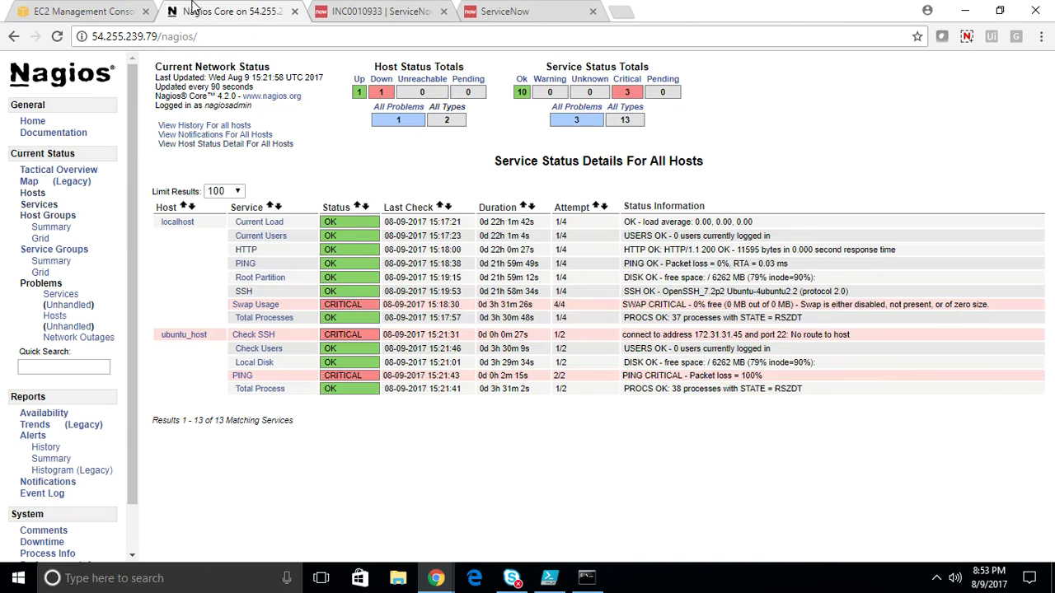
pyautogui.click(414, 35)
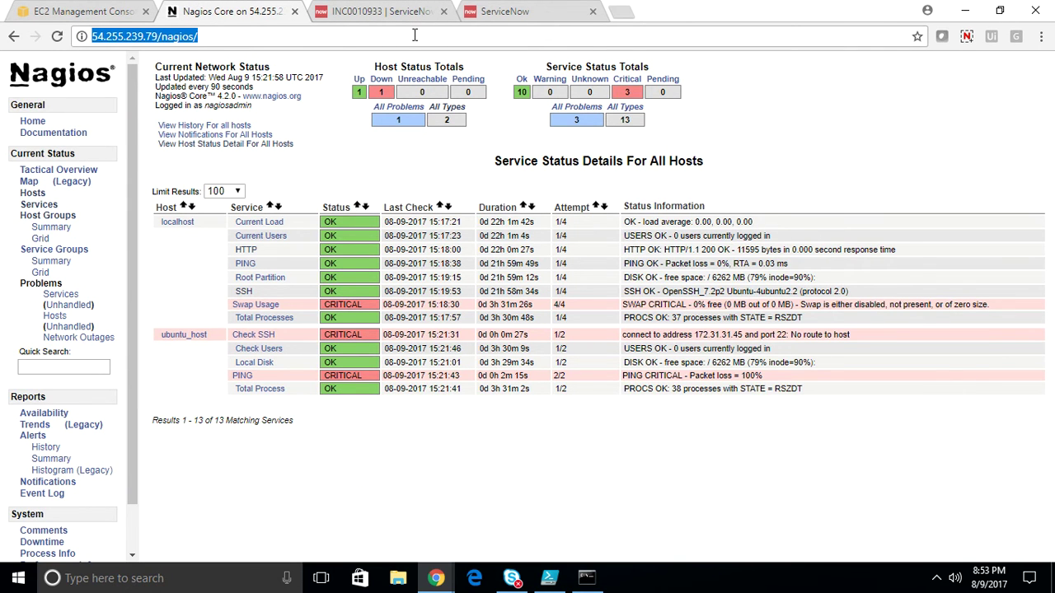
pyautogui.press('Return')
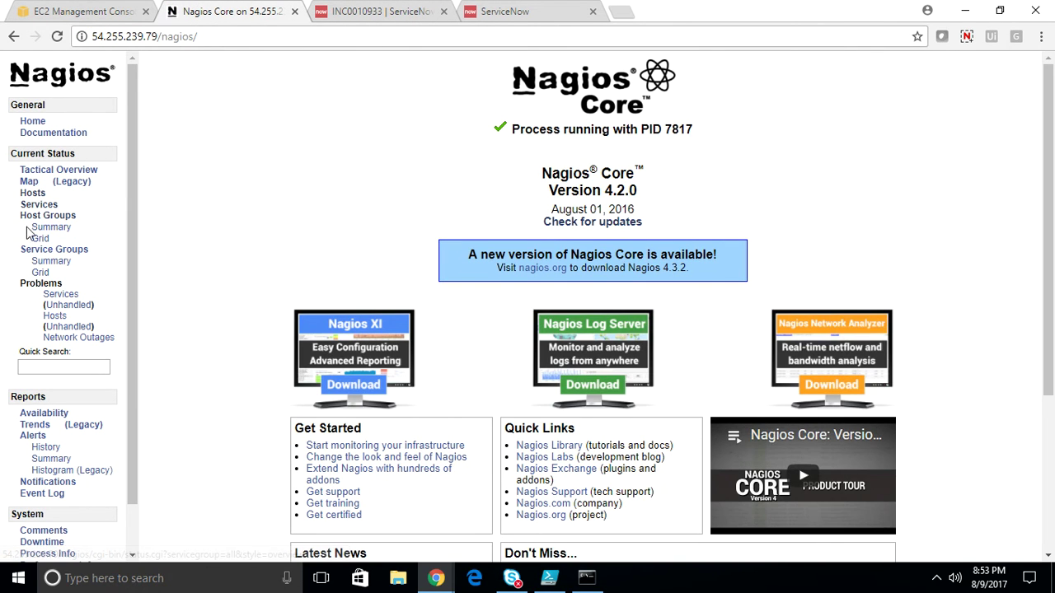
pyautogui.click(42, 206)
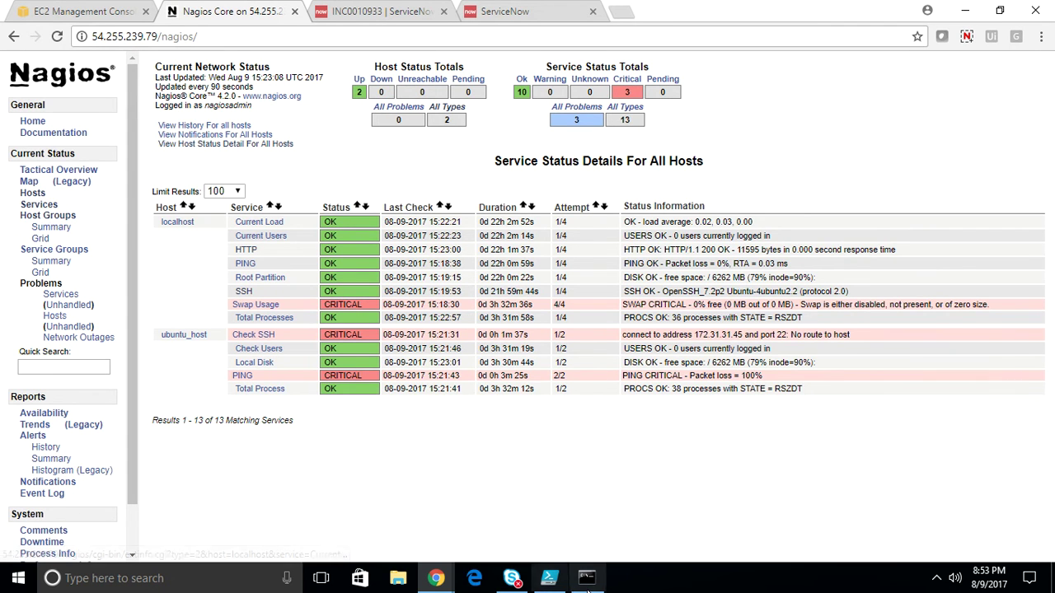
pyautogui.click(588, 586)
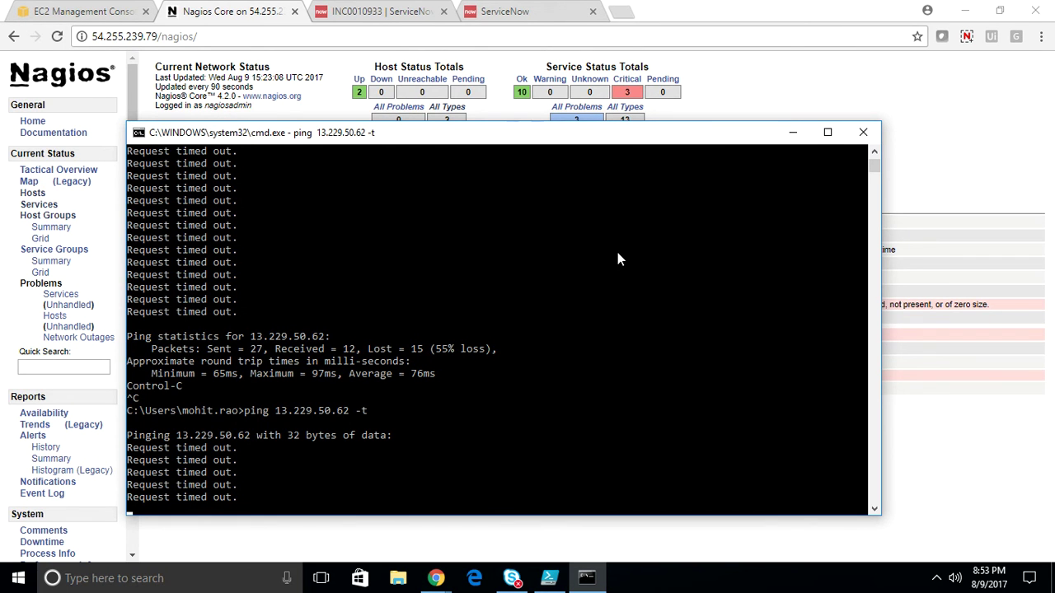
pyautogui.click(114, 10)
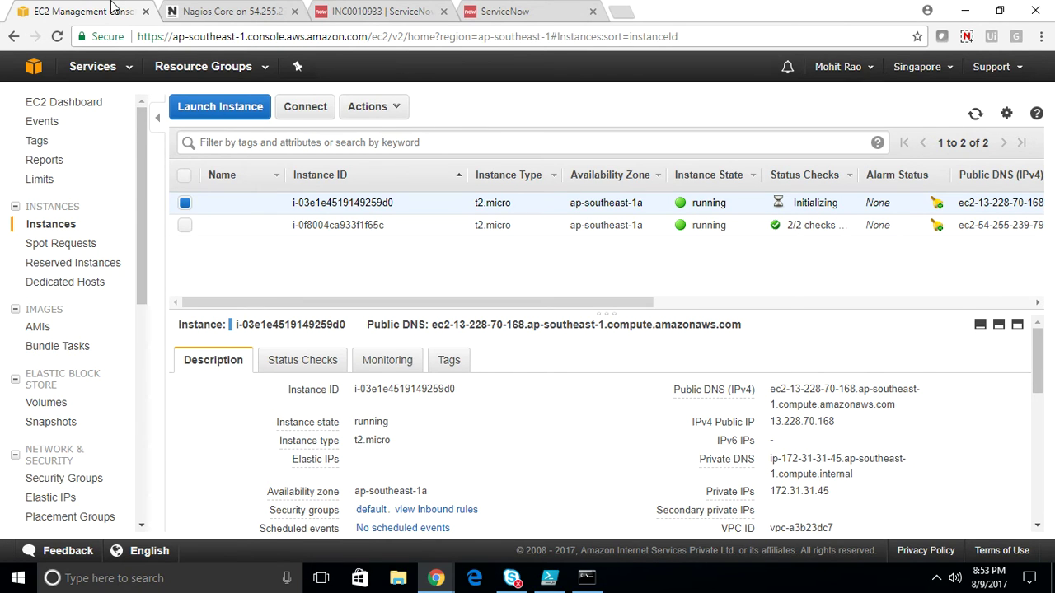
pyautogui.click(975, 112)
pyautogui.click(404, 109)
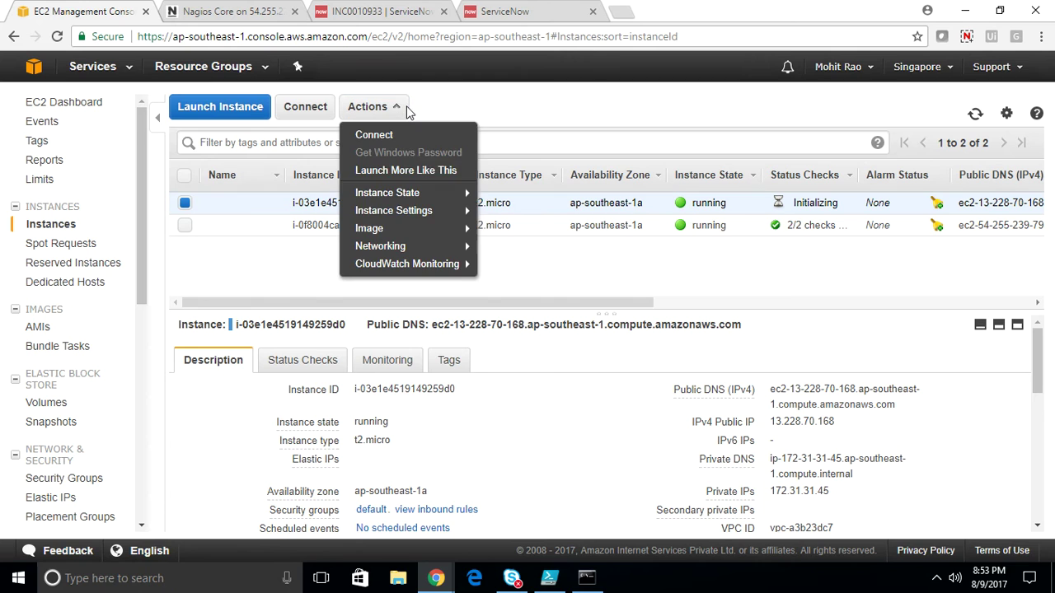
pyautogui.moveTo(432, 196)
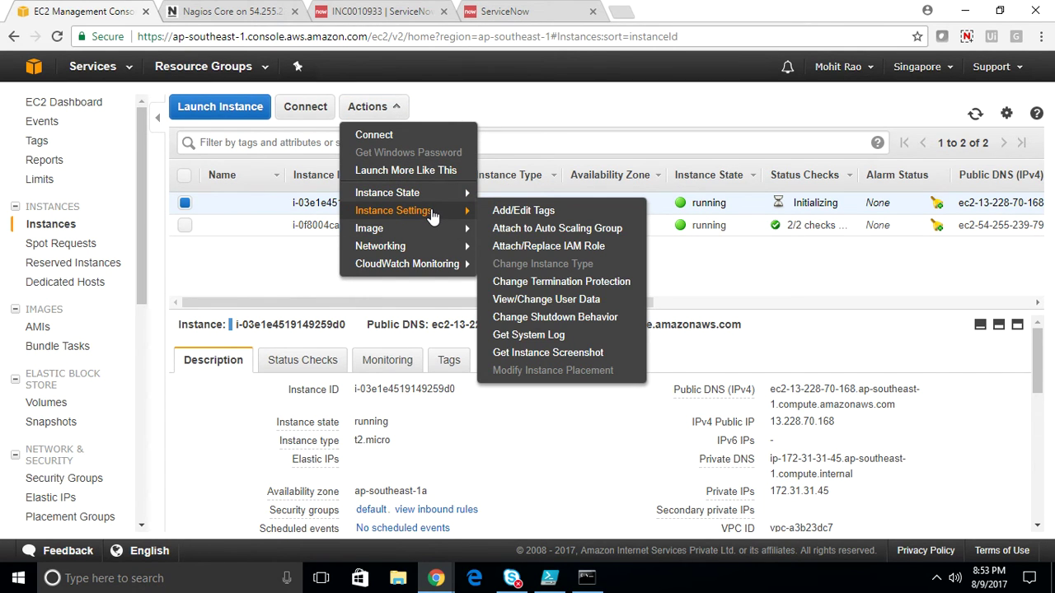
pyautogui.click(613, 118)
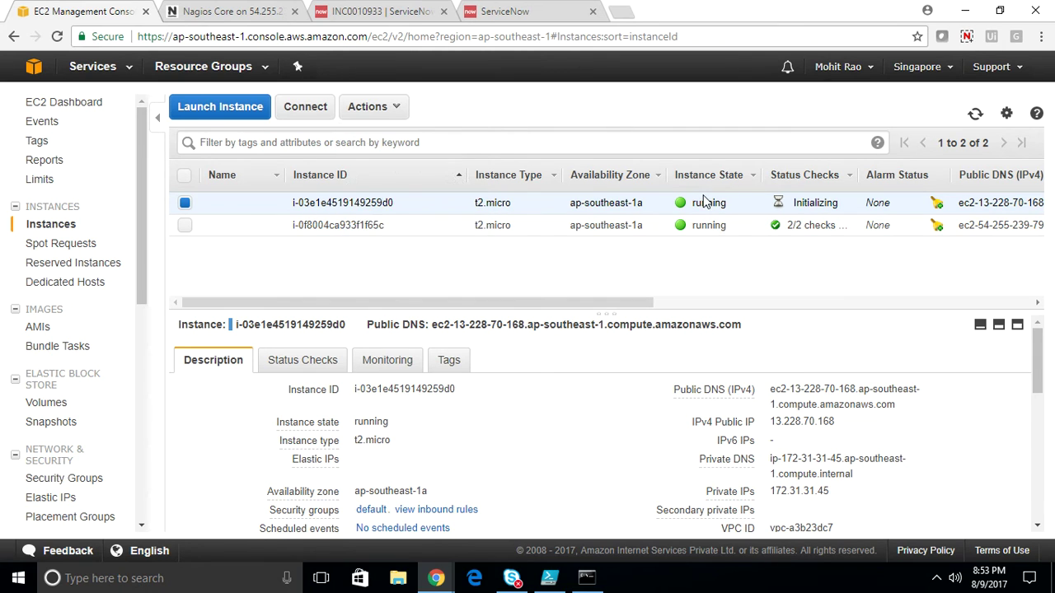
pyautogui.click(974, 114)
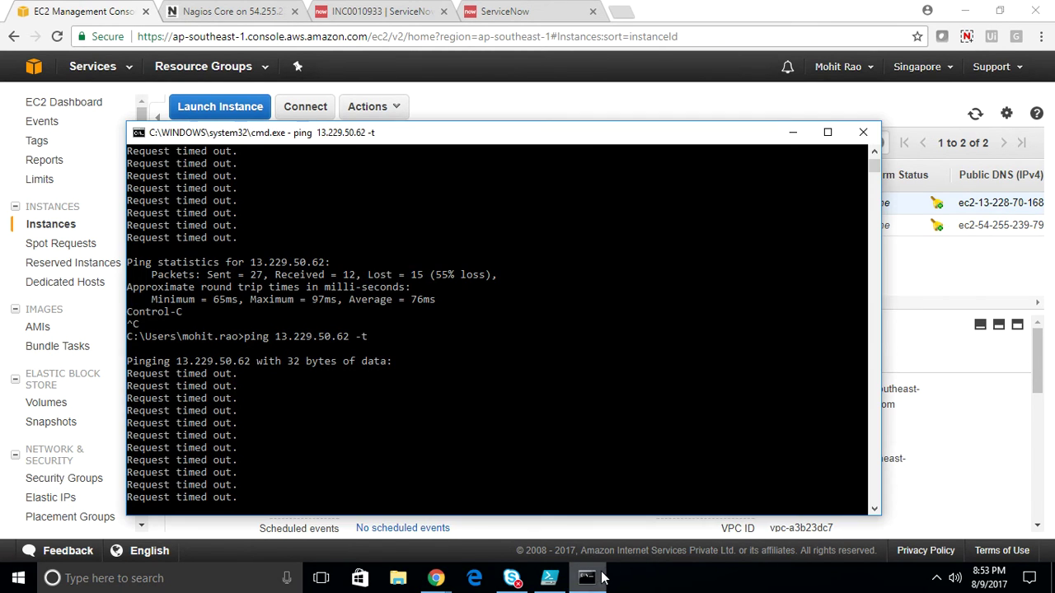
pyautogui.click(587, 578)
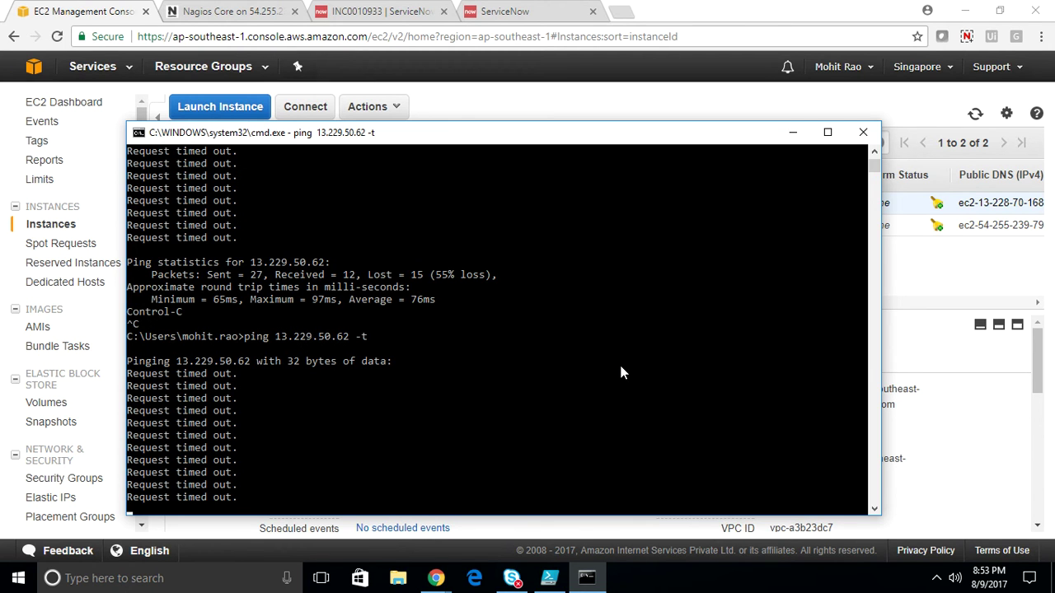
pyautogui.click(794, 134)
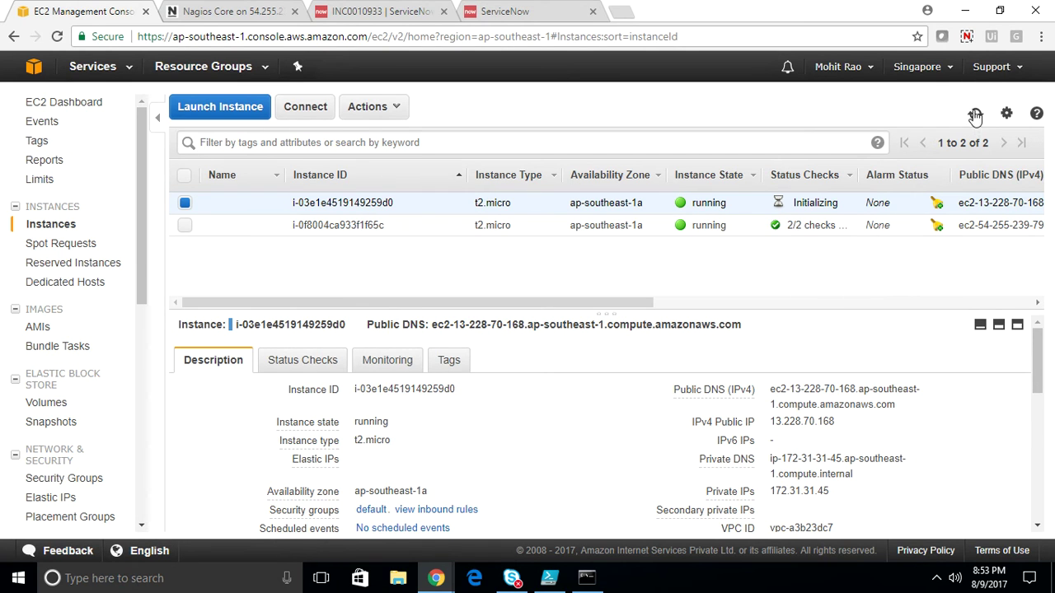
pyautogui.click(975, 116)
# Copy the new public IP 13.228.70.168 and ping it, getting 4 of 4 replies
pyautogui.doubleClick(805, 422)
pyautogui.click(587, 577)
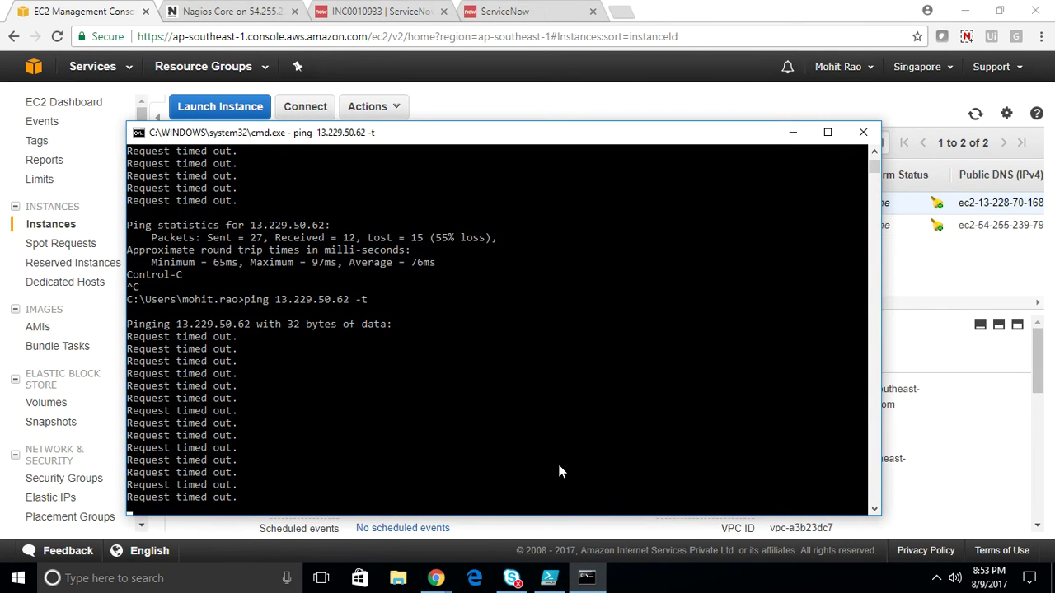
pyautogui.hotkey('ctrl', 'c')
pyautogui.write('ping')
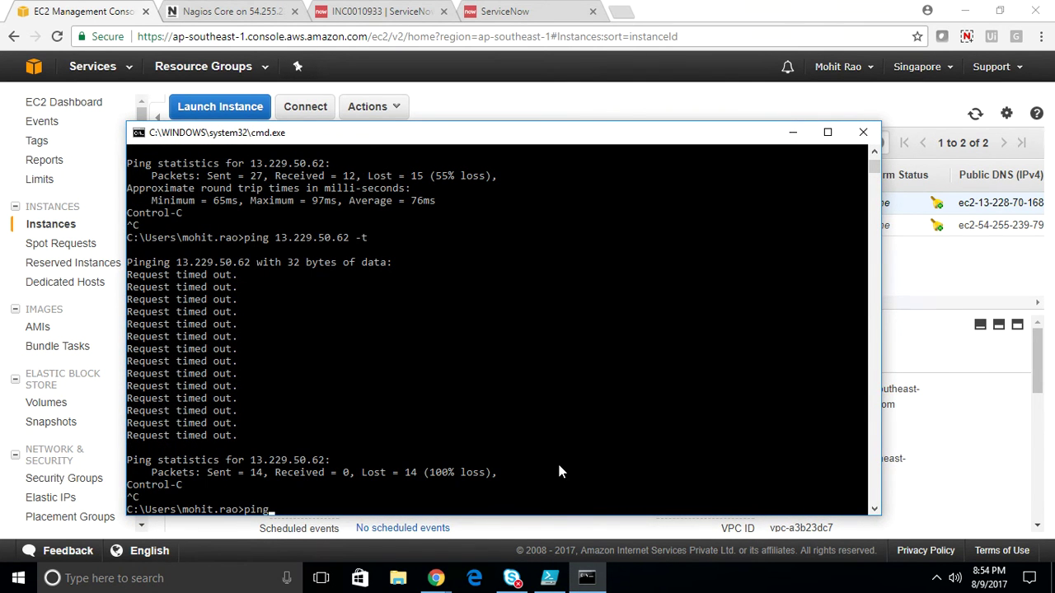
pyautogui.hotkey('ctrl', 'v')
pyautogui.press('Return')
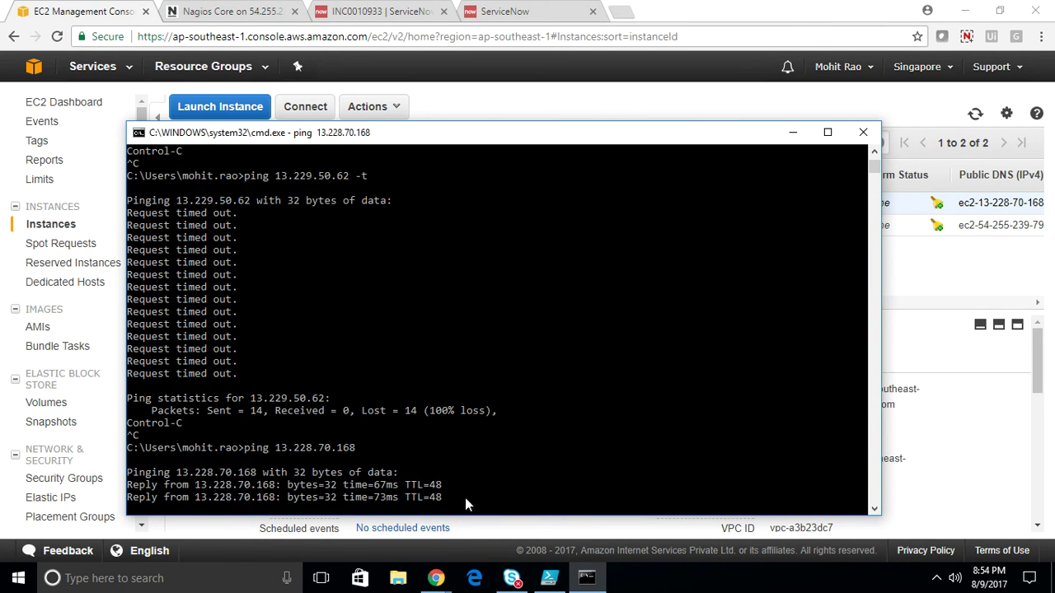
pyautogui.click(789, 132)
pyautogui.click(234, 12)
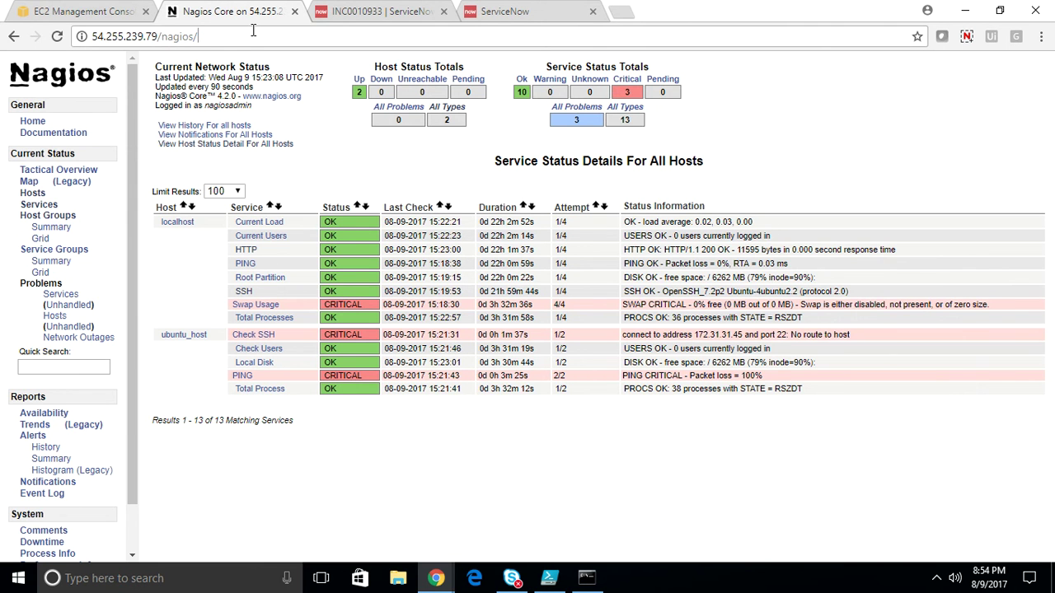
# Reload Nagios services showing ubuntu_host SSH and PING OK, and rerun the ping to 13.228.70.168
pyautogui.press('Return')
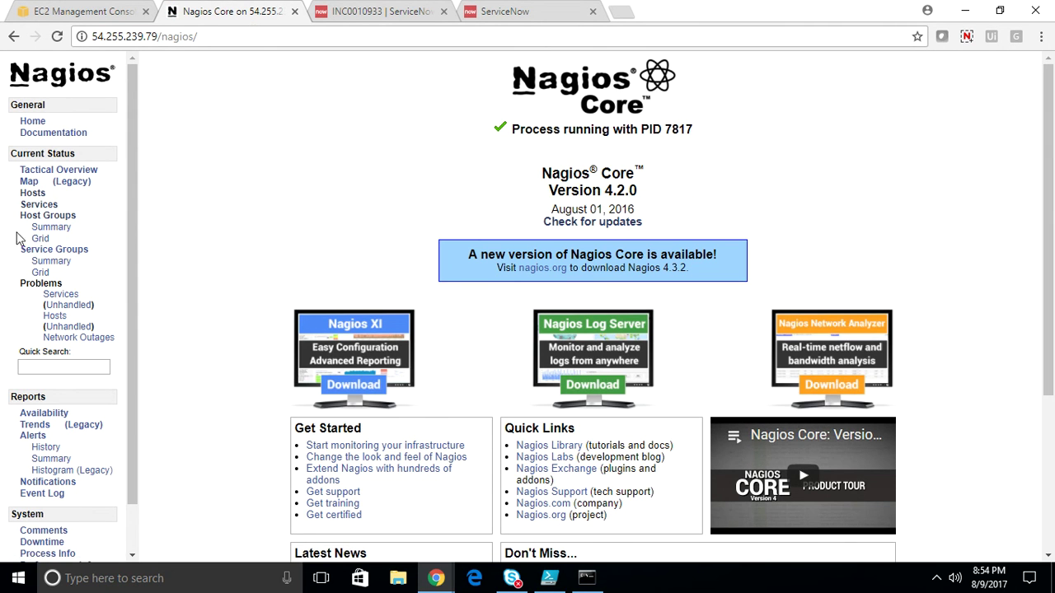
pyautogui.click(37, 204)
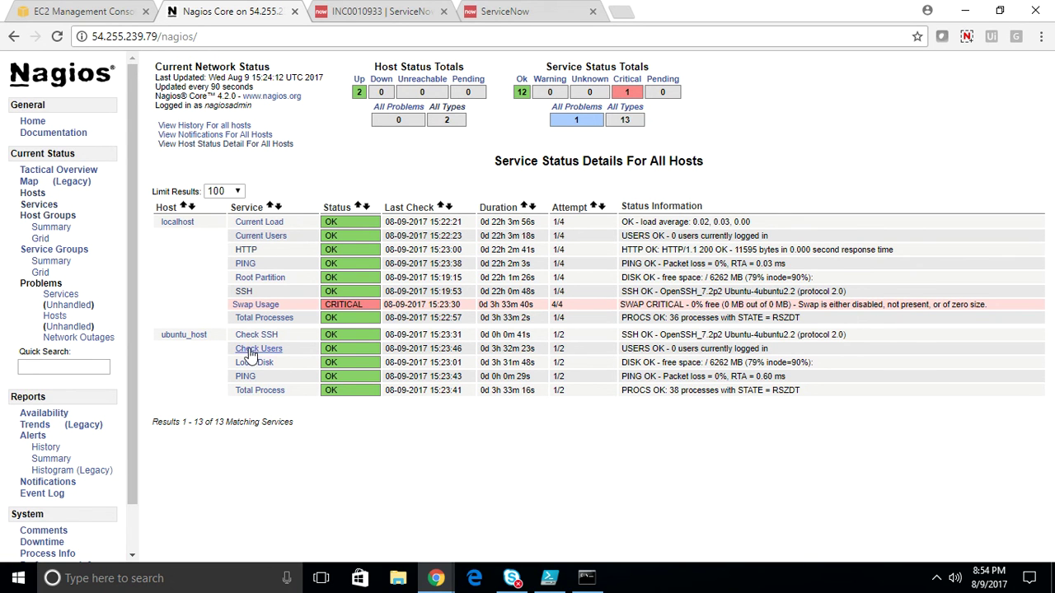
pyautogui.click(586, 578)
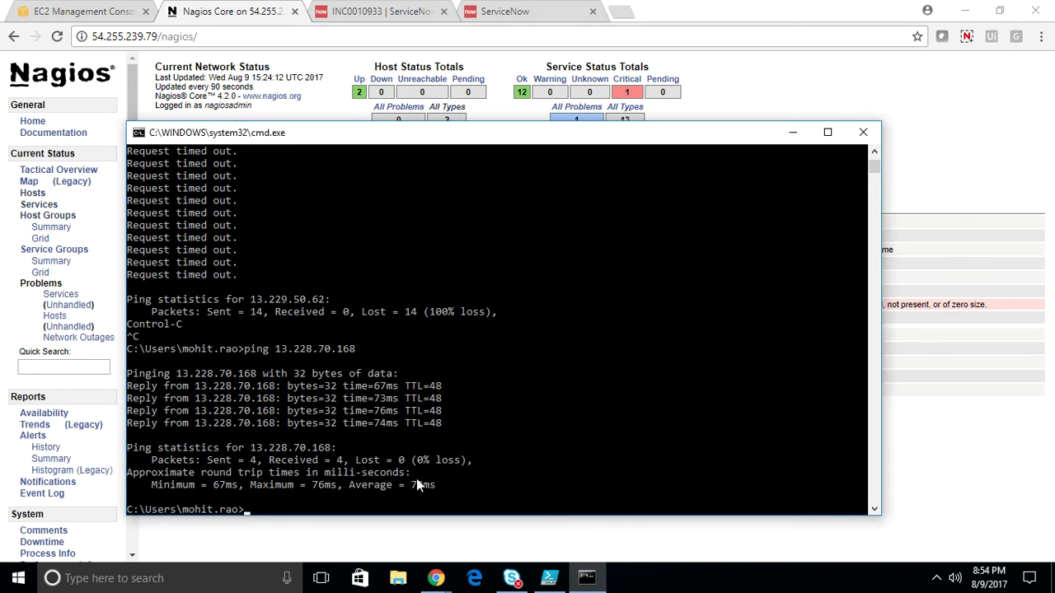
pyautogui.press('Up')
pyautogui.press('Return')
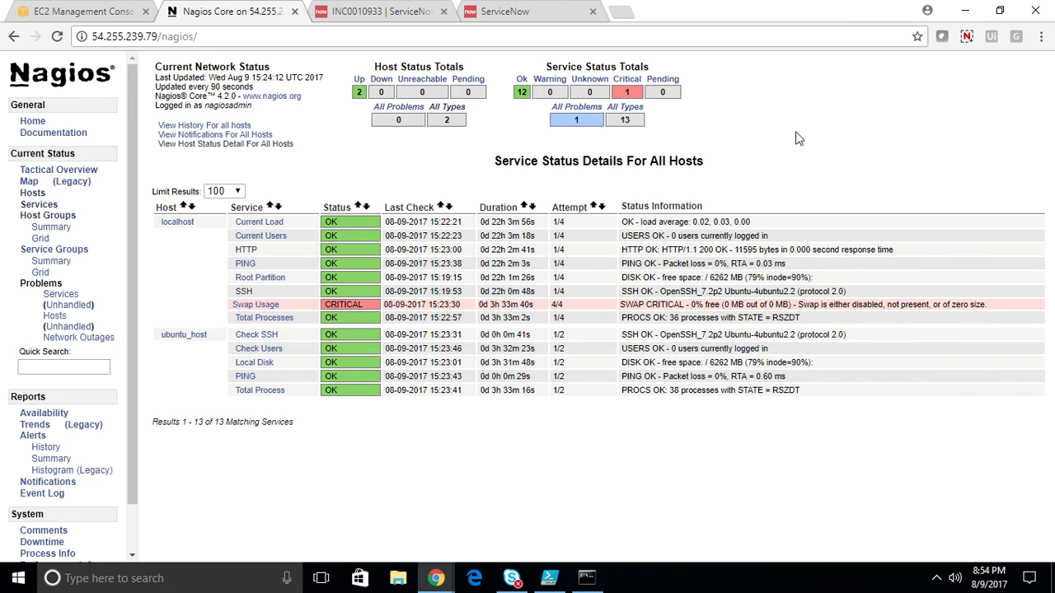
pyautogui.click(793, 131)
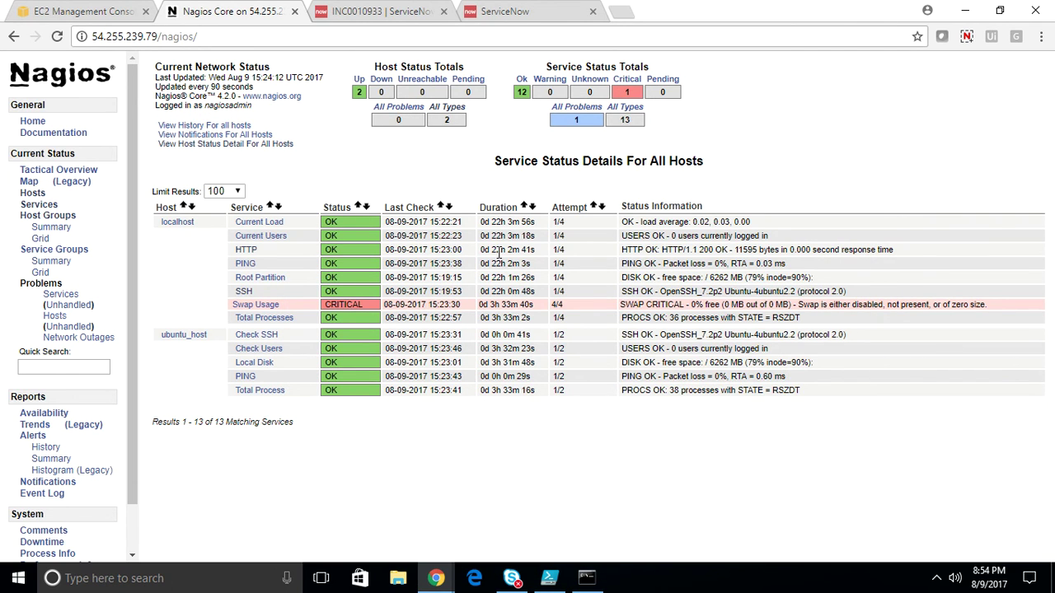